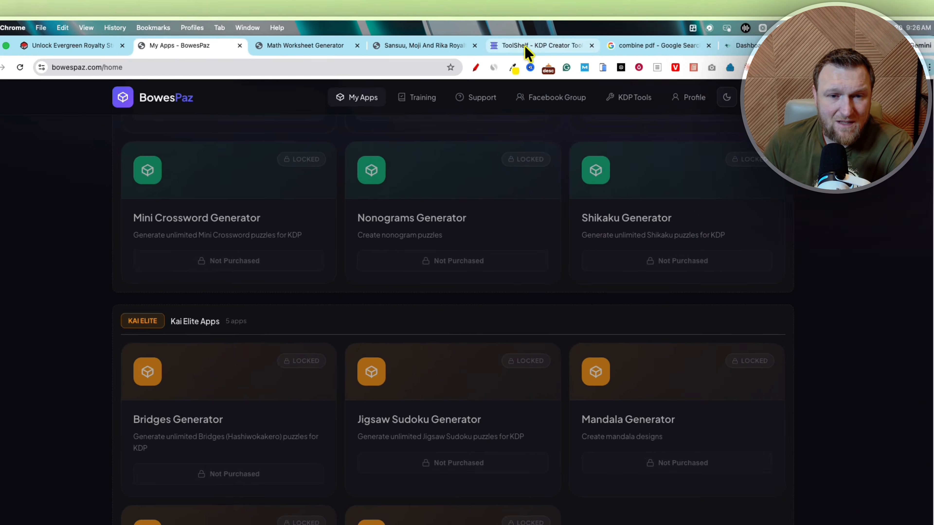
# - Browse the locked app collections listed on the My Apps page
pyautogui.scroll(5, 577, 169)
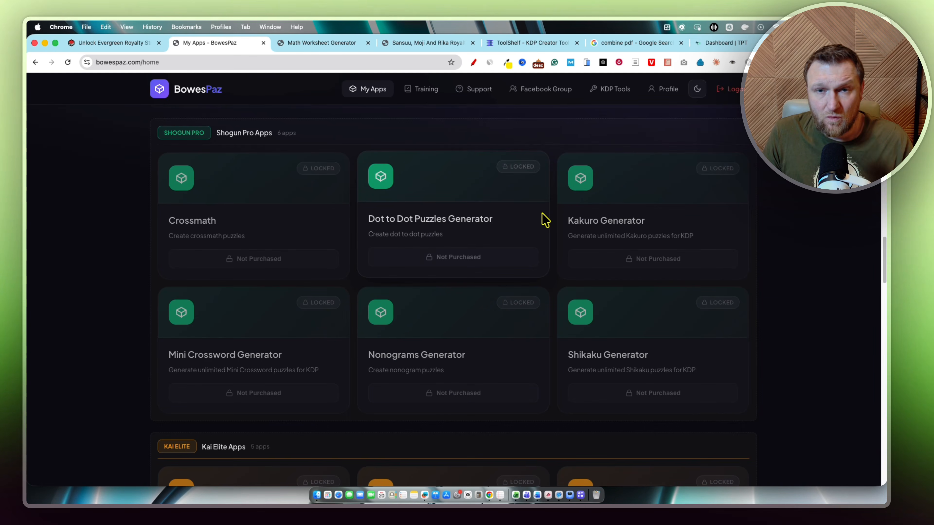
pyautogui.scroll(-3, 304, 382)
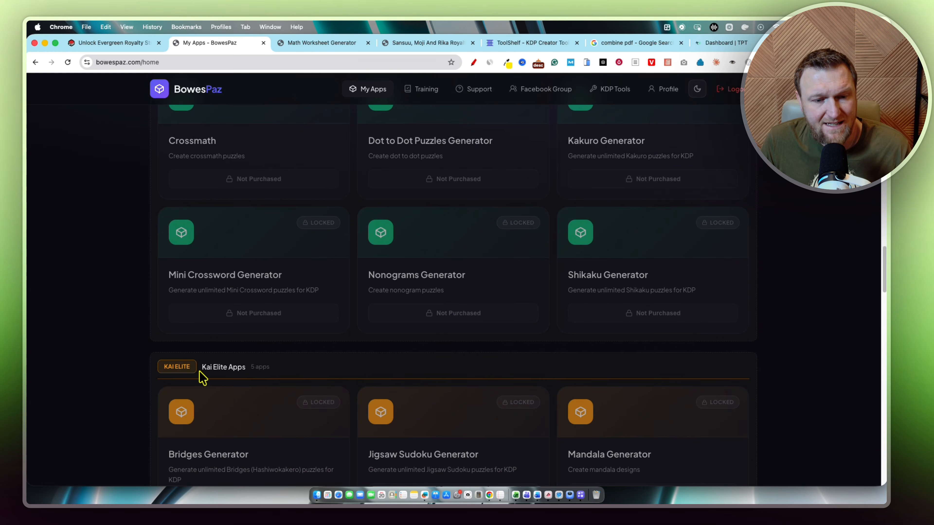
pyautogui.scroll(-4, 293, 323)
pyautogui.scroll(-5, 580, 340)
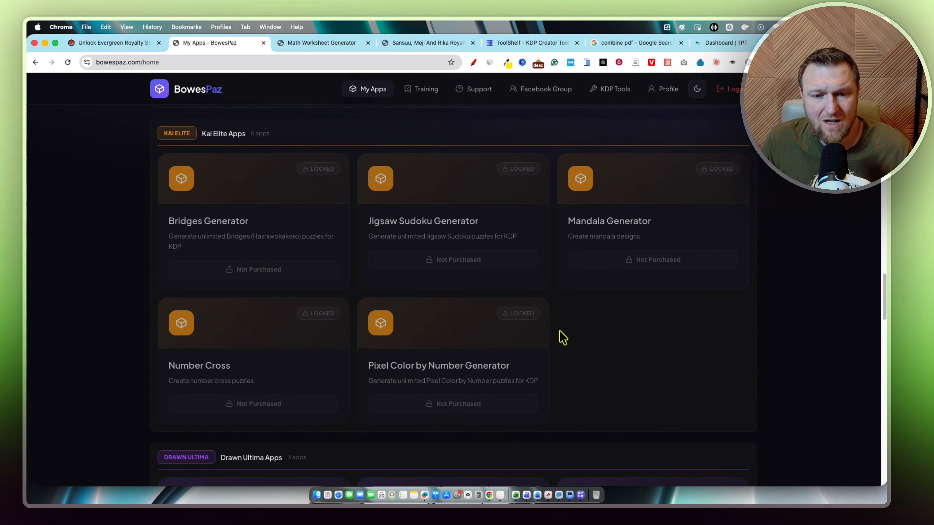
pyautogui.scroll(-6, 415, 325)
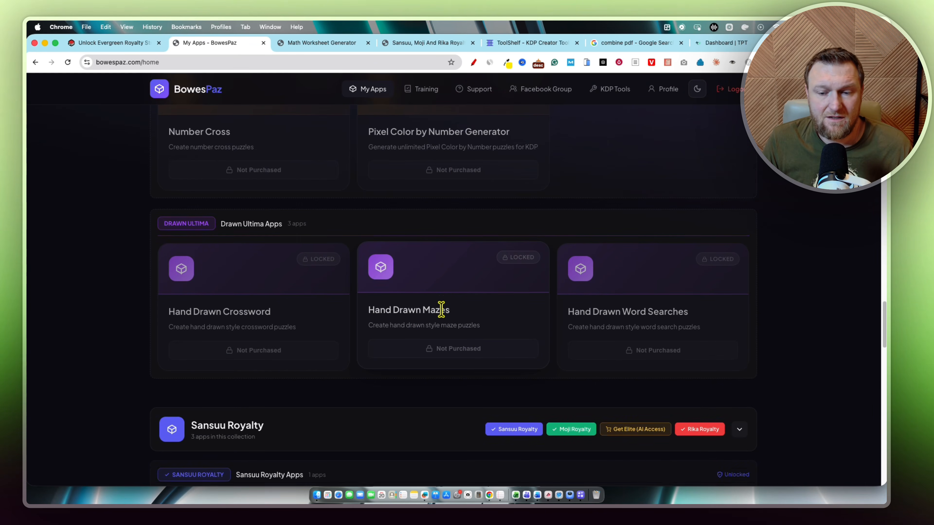
pyautogui.scroll(6, 448, 312)
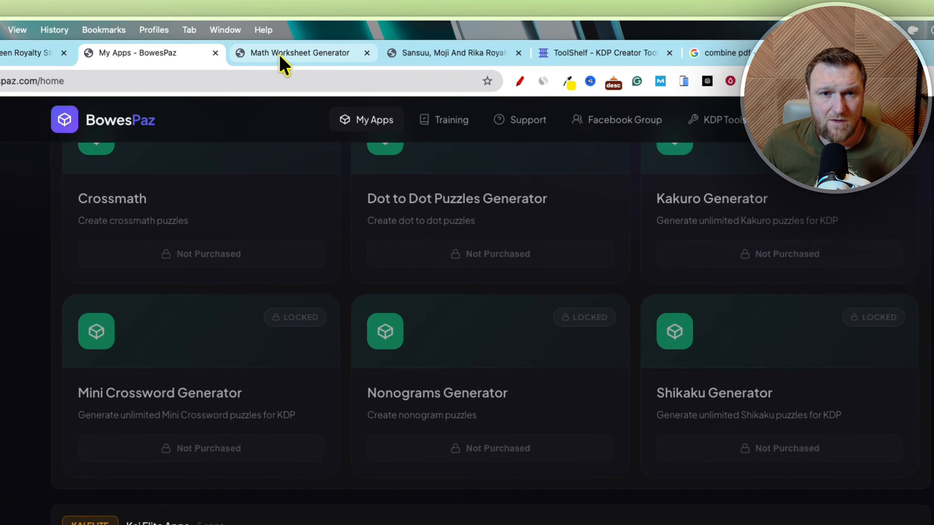
# - Go through the open tabs to ToolShelf and open the KDP Keyword Finder tool
pyautogui.click(305, 44)
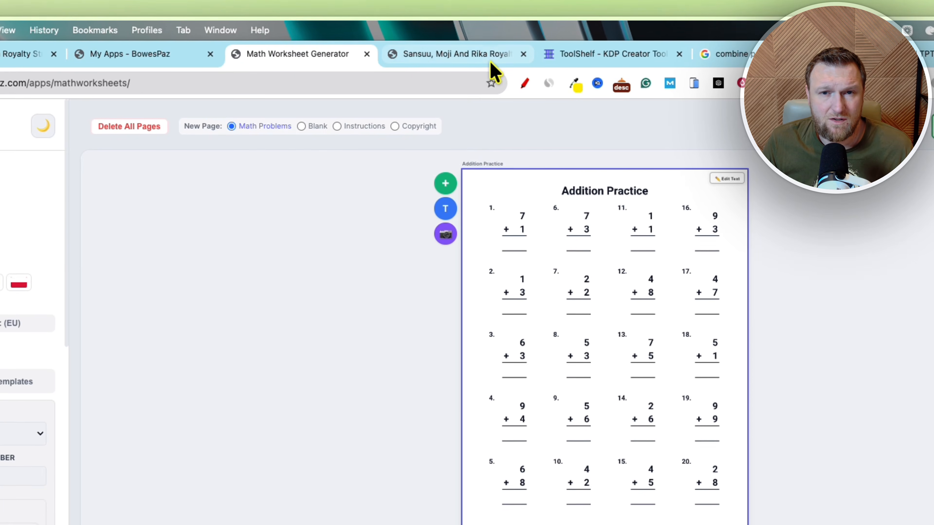
pyautogui.click(423, 60)
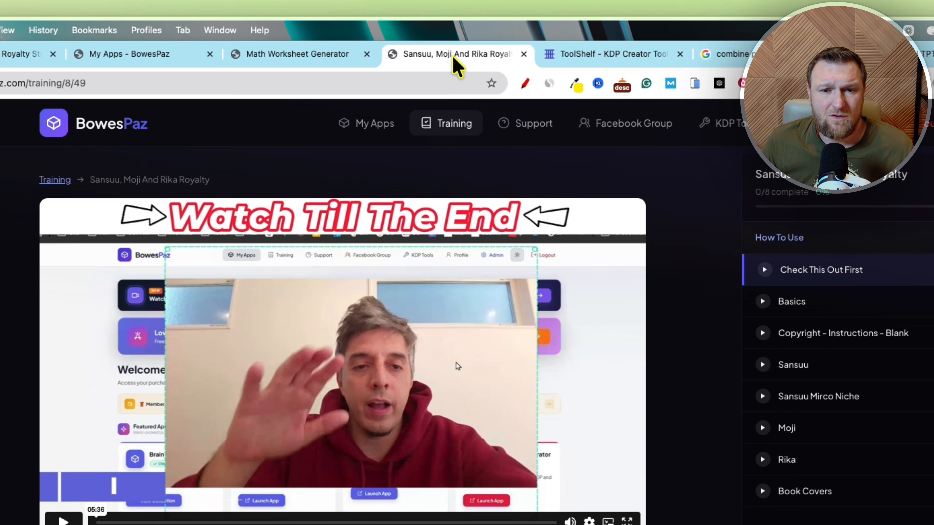
pyautogui.click(588, 59)
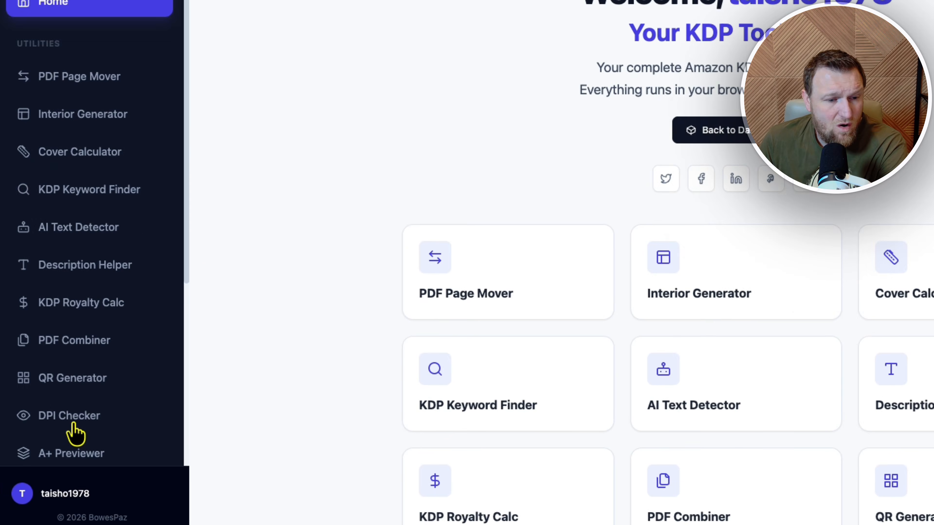
pyautogui.scroll(-5, 127, 148)
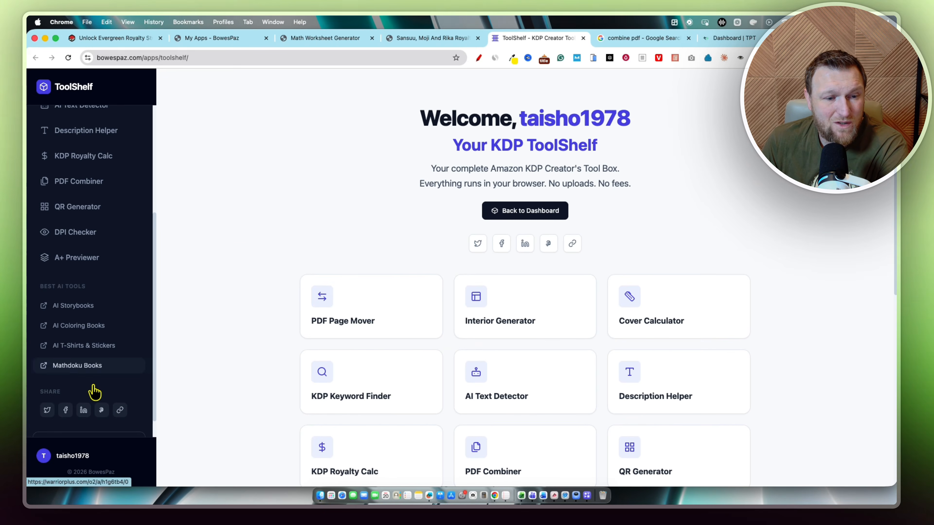
pyautogui.scroll(1, 93, 384)
pyautogui.scroll(5, 95, 392)
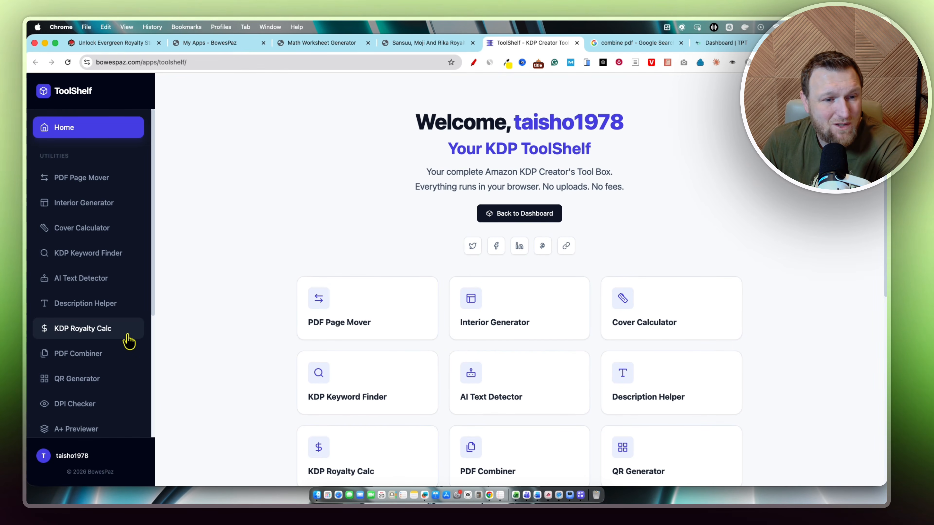
pyautogui.click(85, 257)
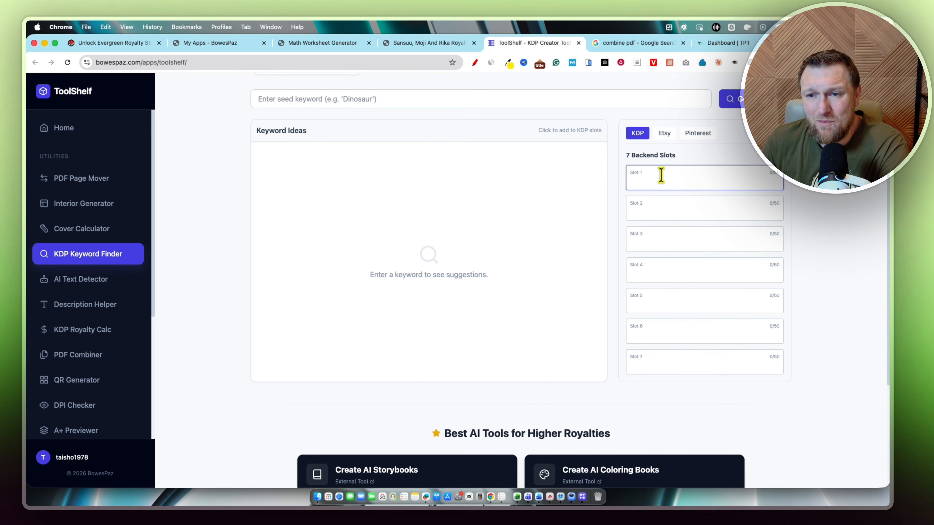
# - Search the KDP Keyword Finder for the seed keyword "fractions for 4th grade"
pyautogui.scroll(-4, 337, 292)
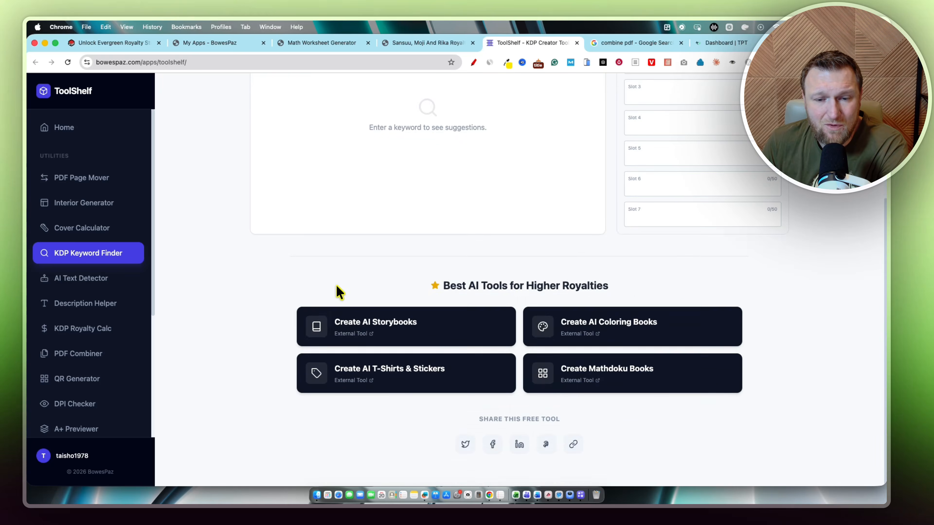
pyautogui.scroll(5, 342, 289)
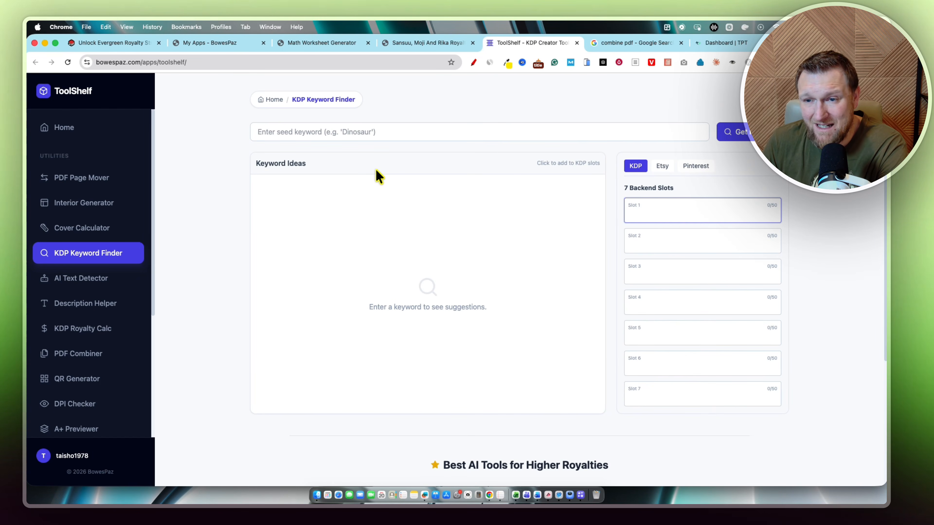
pyautogui.click(276, 132)
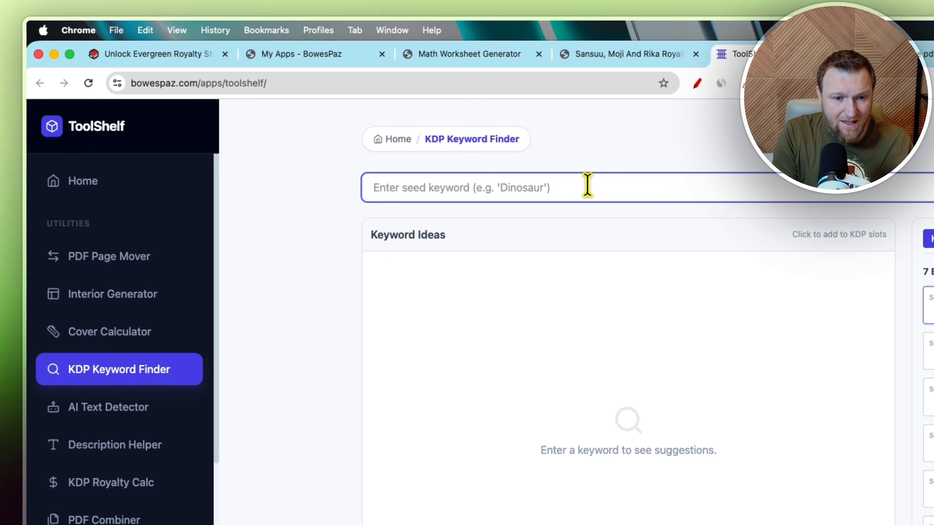
pyautogui.write('fractions for 4th grade')
pyautogui.press('Return')
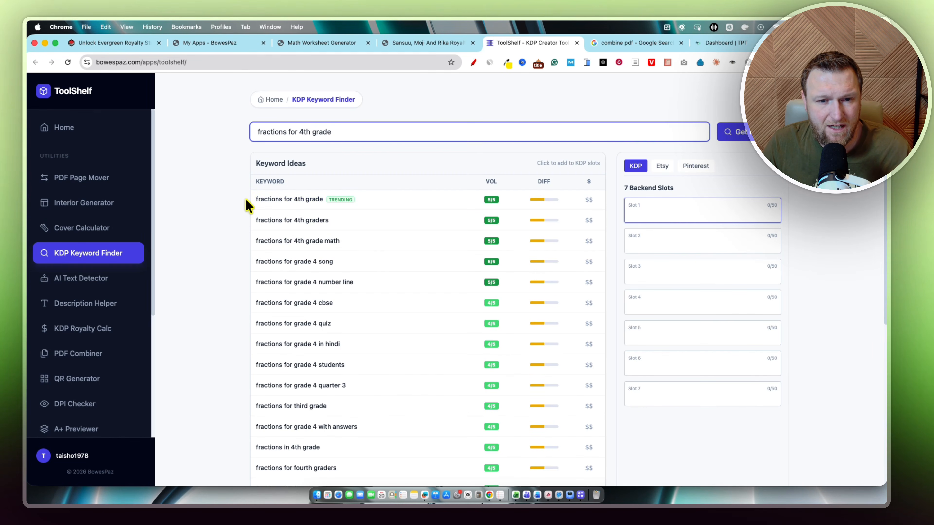
# - Pick the keyword "fractions for grade 4 number line" from the keyword ideas to add it to the KDP slots
pyautogui.scroll(-8, 331, 423)
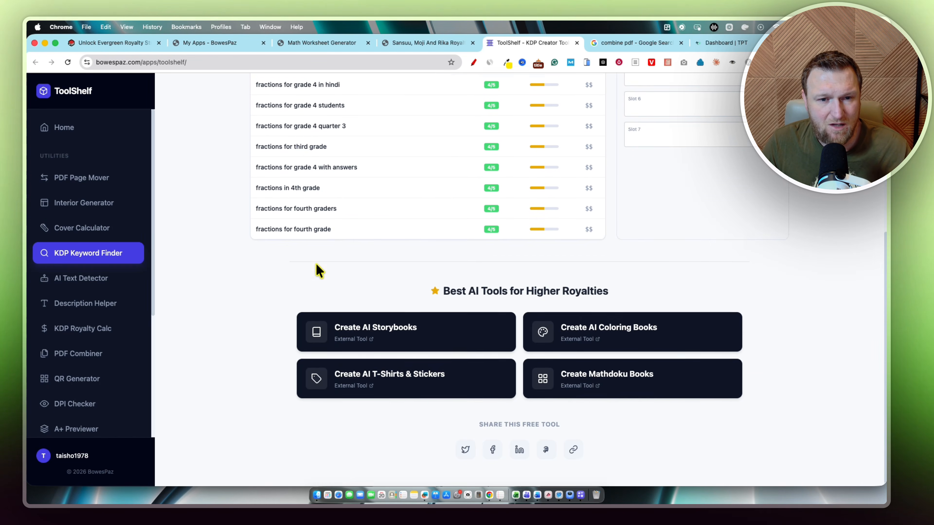
pyautogui.scroll(8, 316, 267)
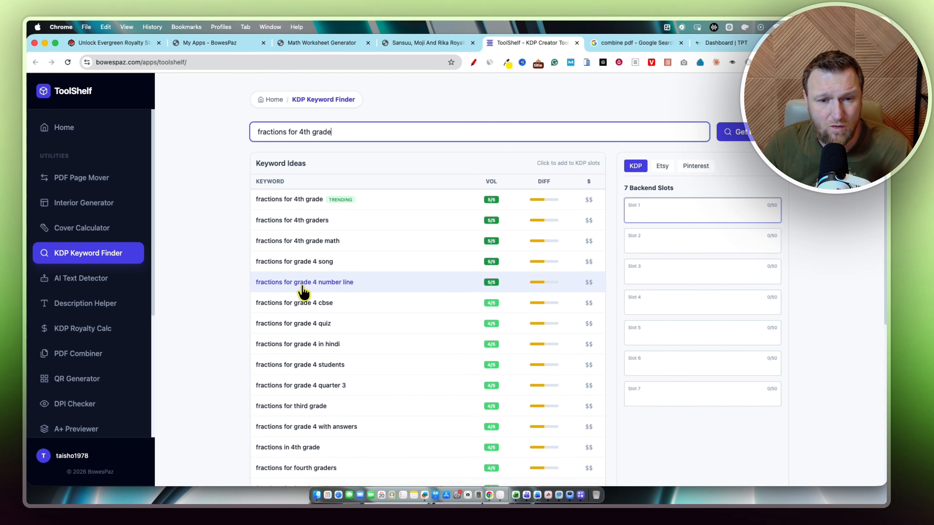
pyautogui.moveTo(371, 293); pyautogui.dragTo(286, 282)
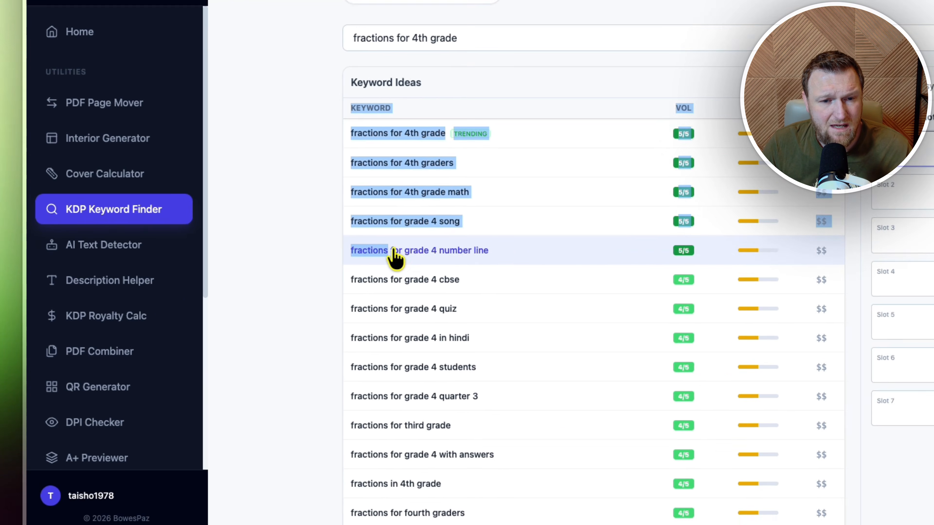
pyautogui.click(506, 258)
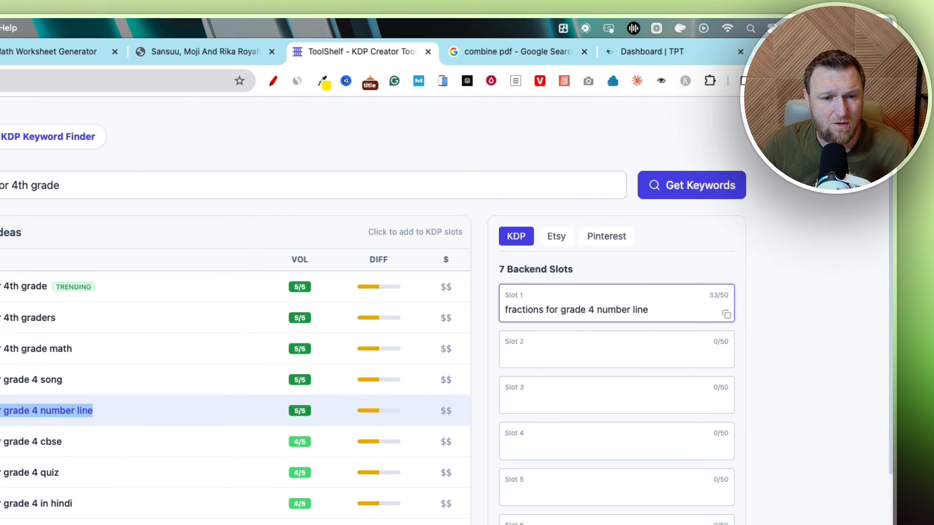
pyautogui.click(489, 254)
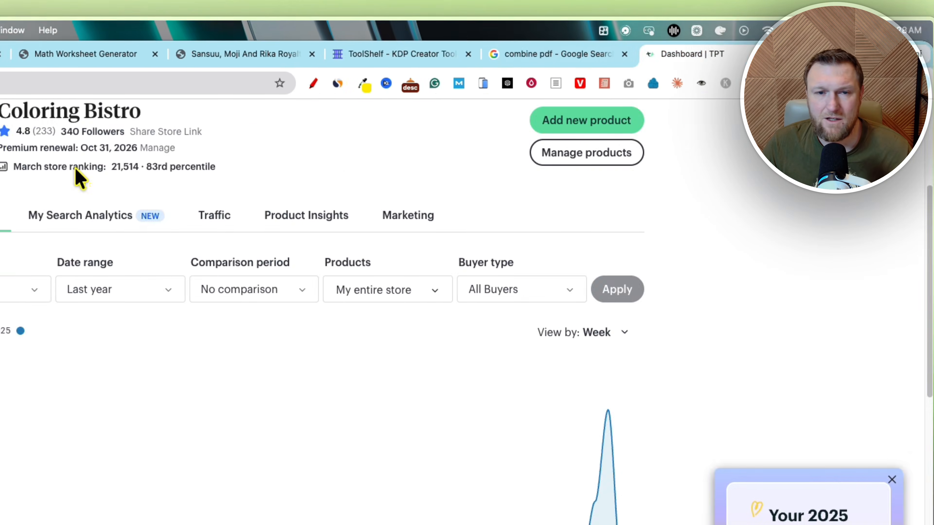
# - Search Teachers Pay Teachers for the pasted keyword "fractions for grade 4 number line"
pyautogui.scroll(3, 404, 203)
pyautogui.click(483, 146)
pyautogui.write('fractions for grade 4 number line')
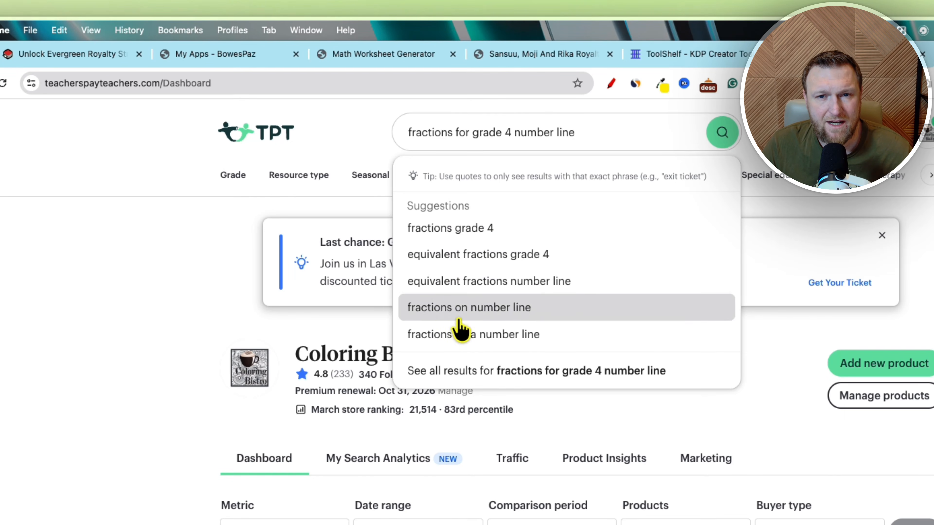
pyautogui.click(722, 132)
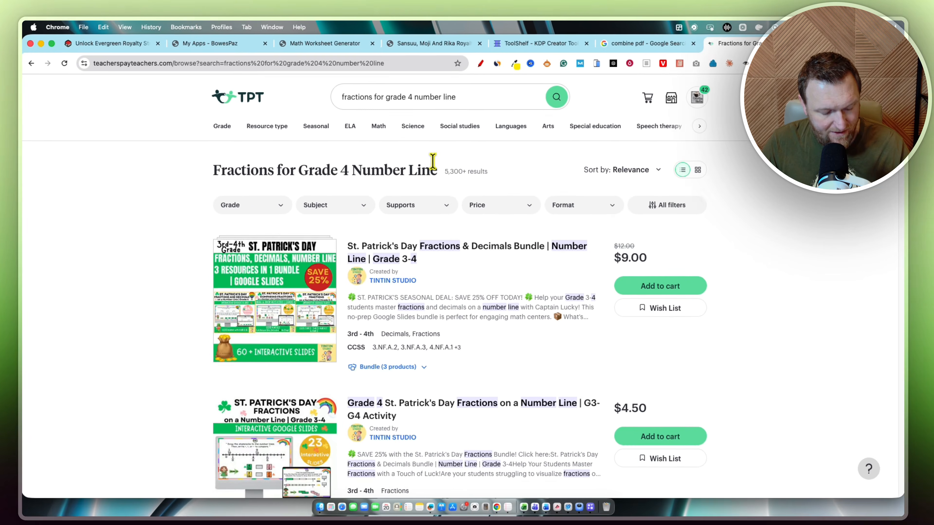
# - Find the pasted keyword's occurrences on the Teachers Pay Teachers results page
pyautogui.press('super+f')
pyautogui.write('fractions for grade 4 number line')
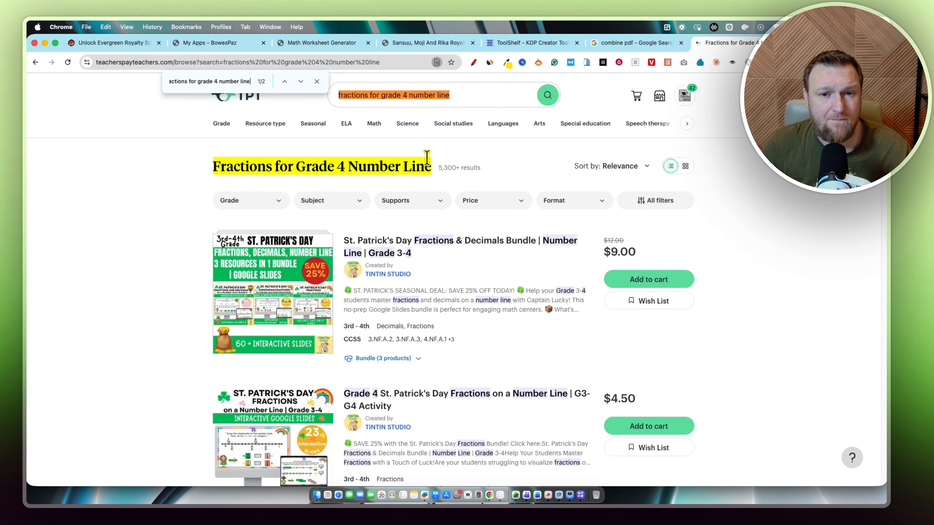
pyautogui.press('Return')
pyautogui.press('Return')
pyautogui.press('Return')
pyautogui.press('Return')
pyautogui.press('Return')
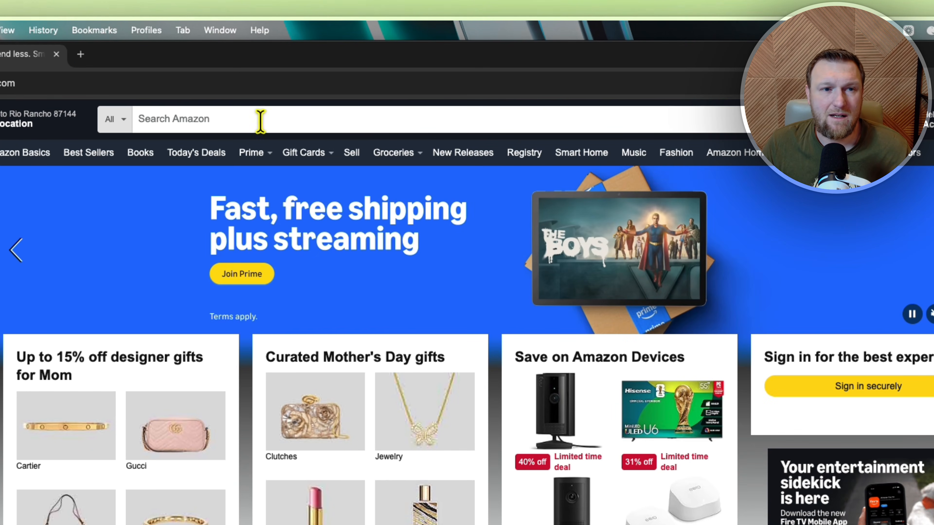
# - Search Amazon for "fractions for grade 4 number line"
pyautogui.click(203, 118)
pyautogui.write('fractions for grade 4 number line')
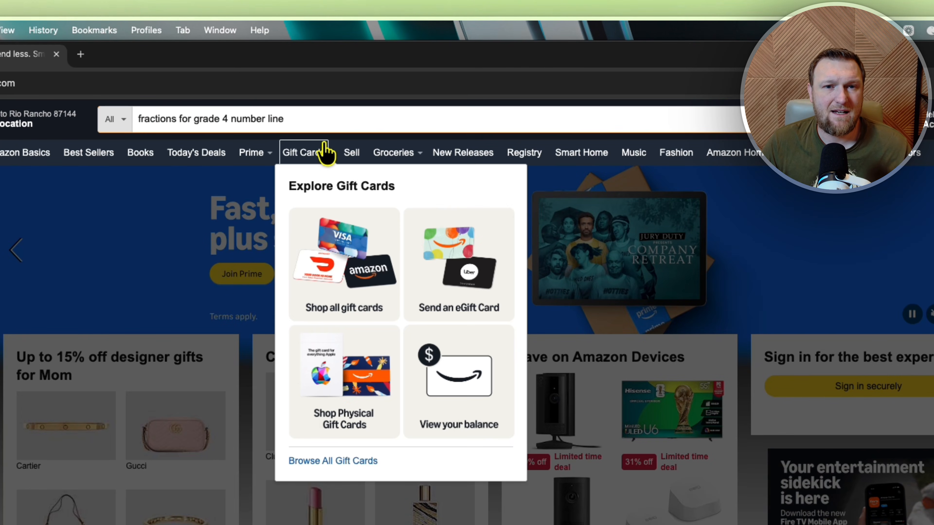
pyautogui.press('Return')
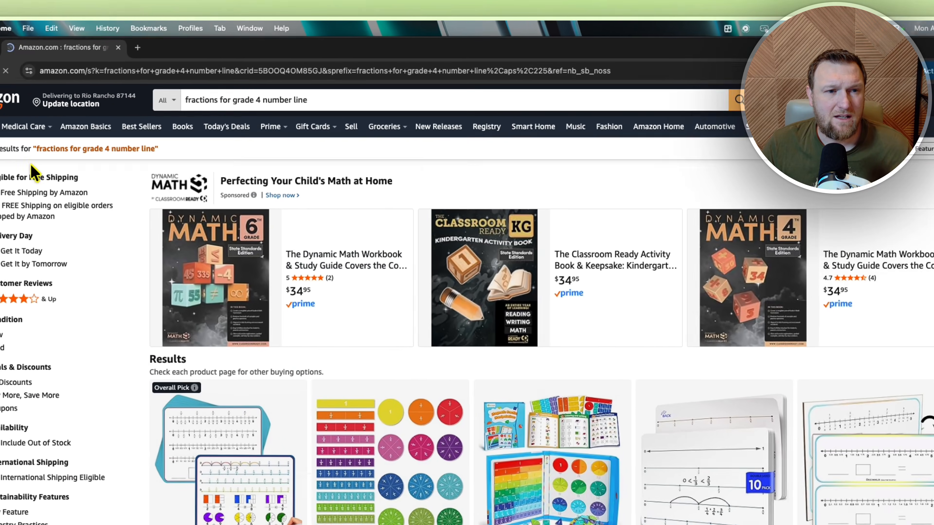
# - Find the keyword's occurrences on the Amazon results page
pyautogui.press('super+f')
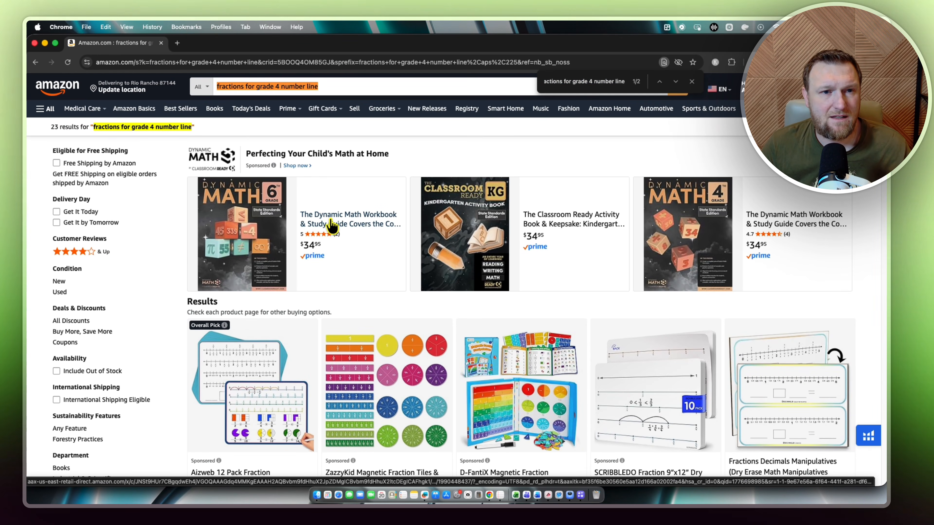
pyautogui.press('super+f')
pyautogui.press('Return')
pyautogui.press('Return')
pyautogui.press('Return')
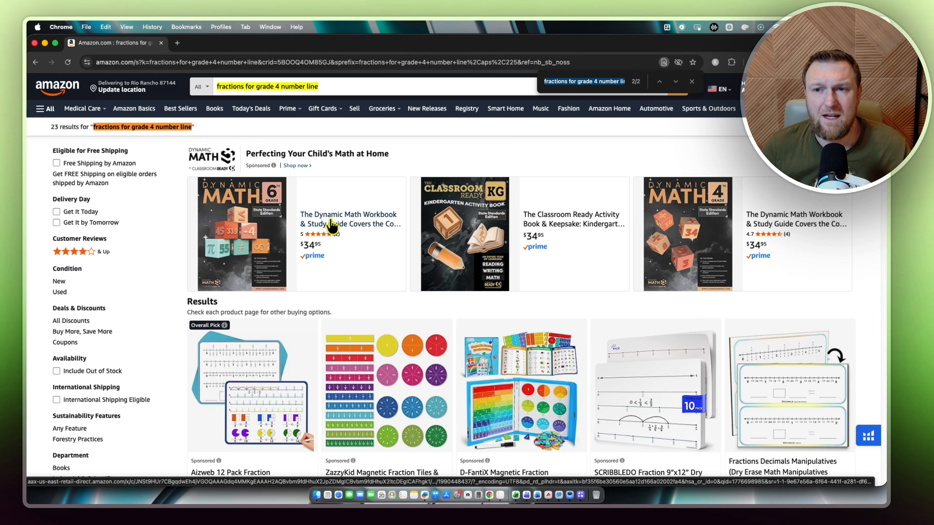
pyautogui.press('Return')
pyautogui.press('Return')
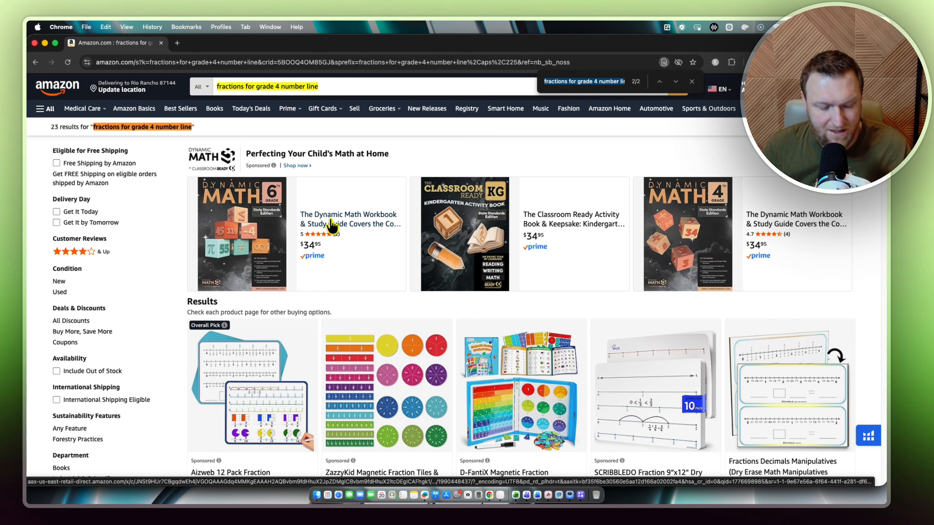
# - Switch back to the browser window with ToolShelf and open the PDF Combiner tool
pyautogui.hotkey('ctrl', 'Up')
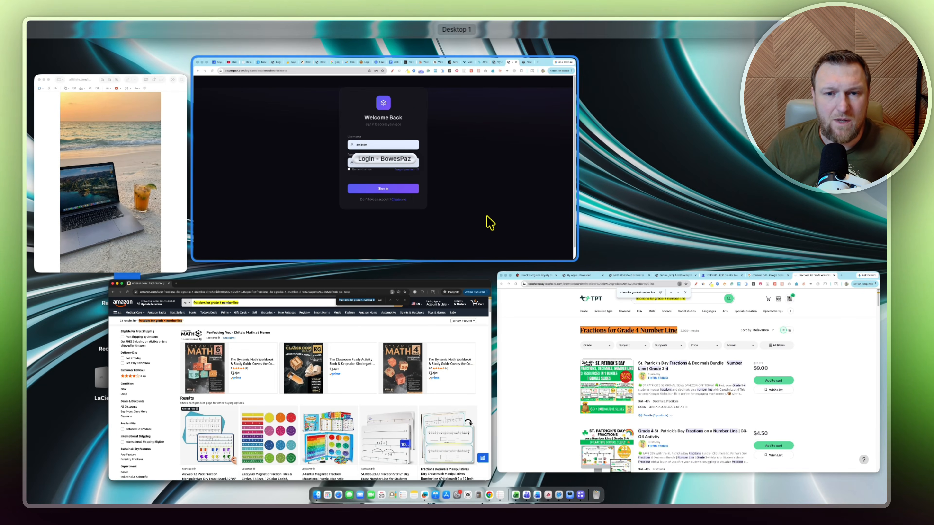
pyautogui.click(552, 354)
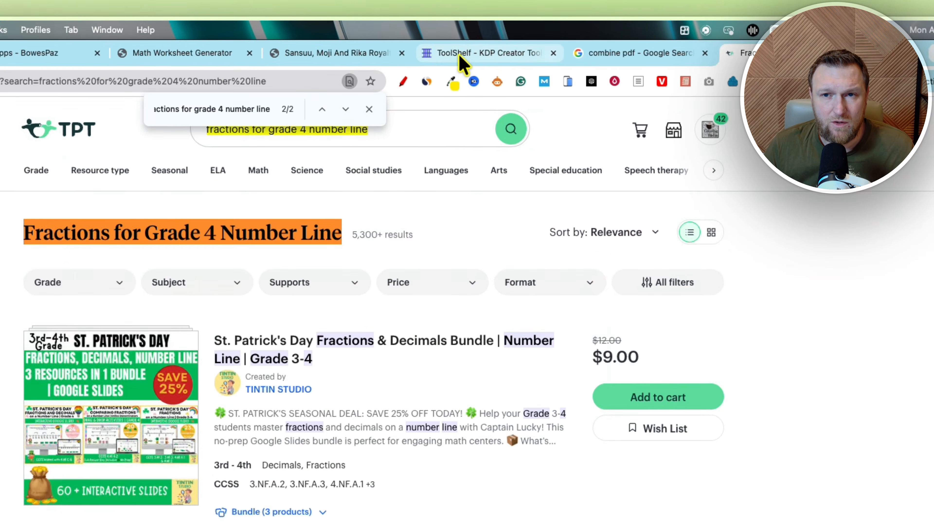
pyautogui.click(522, 43)
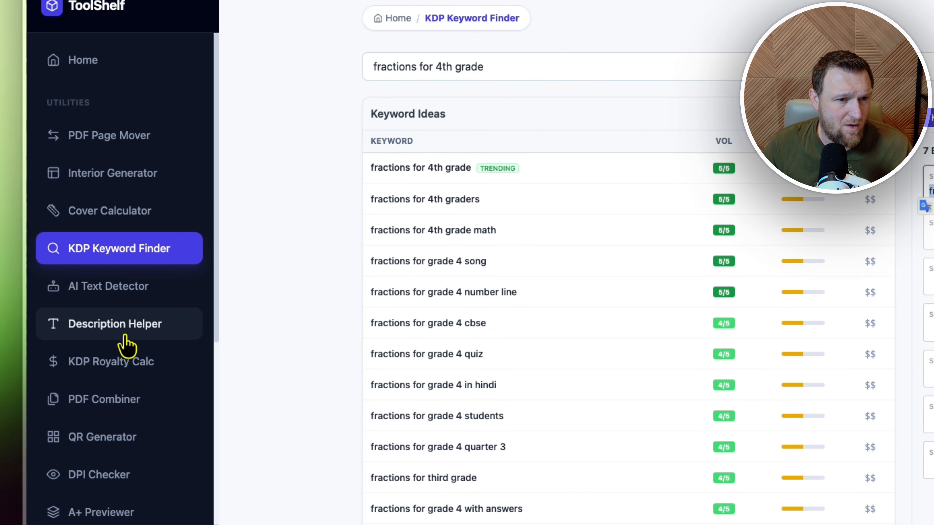
pyautogui.click(110, 401)
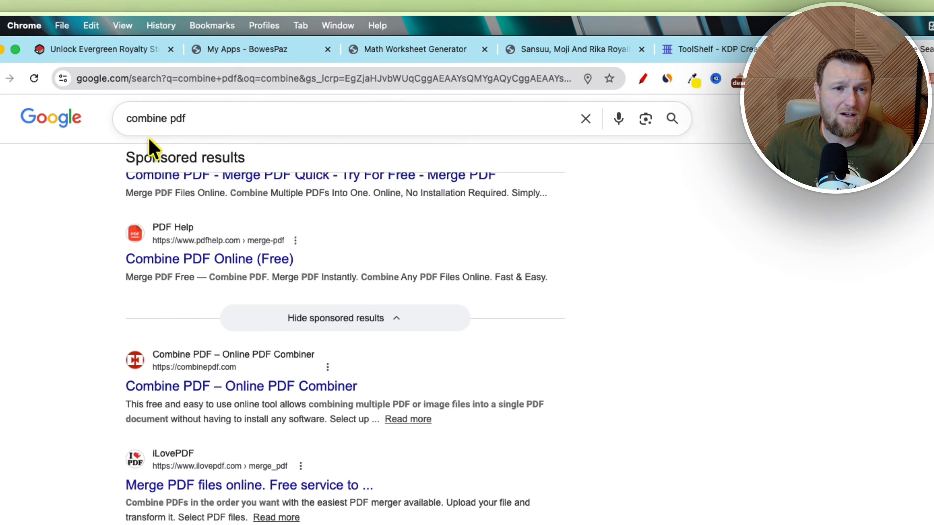
# - Review the Google search results for "combine pdf"
pyautogui.moveTo(193, 119); pyautogui.dragTo(102, 124)
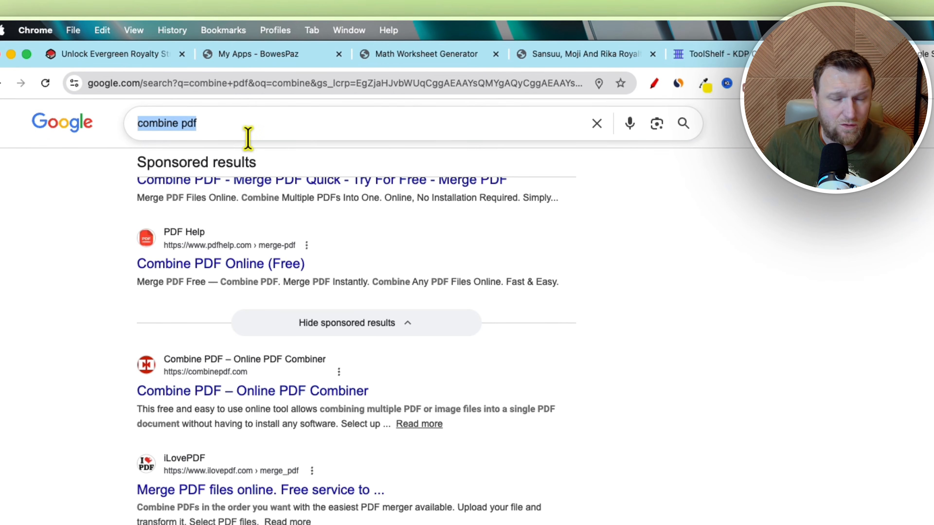
pyautogui.scroll(-5, 265, 239)
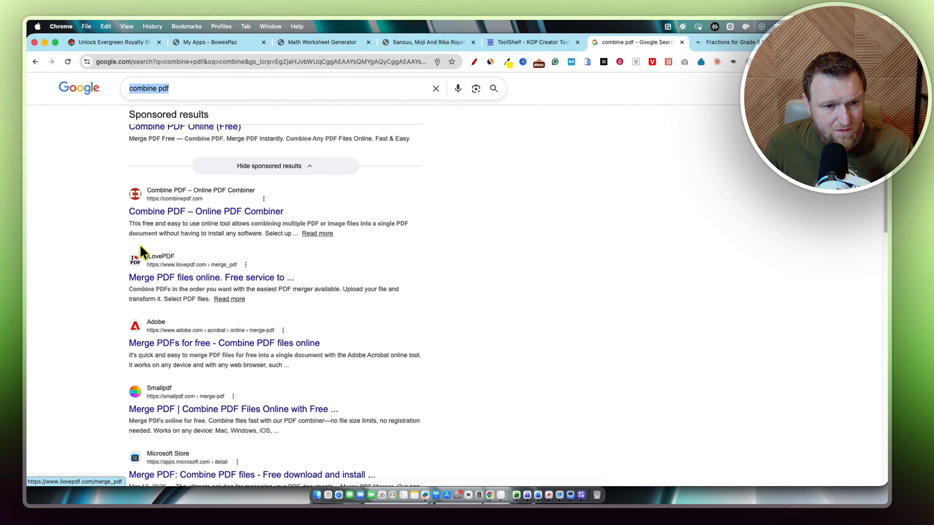
# - Switch from the Google results to the BowesPaz My Apps tab
pyautogui.scroll(1, 228, 286)
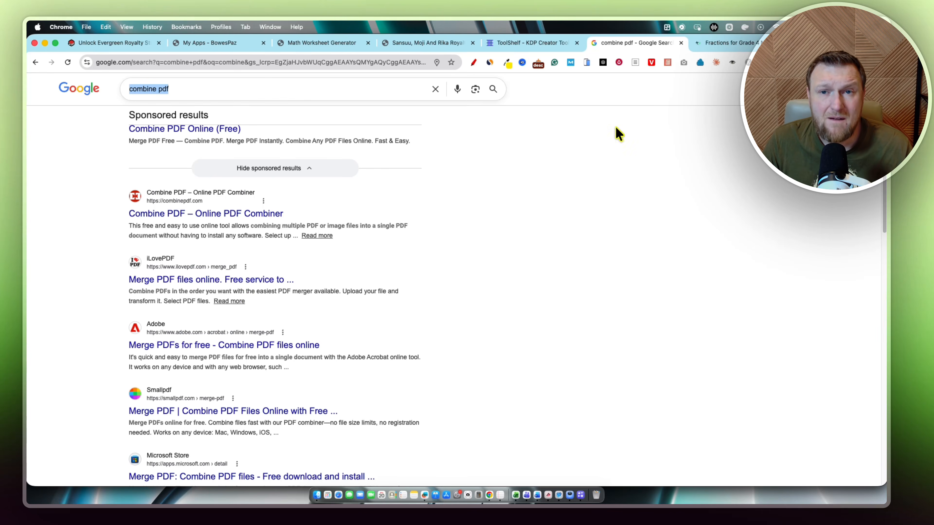
pyautogui.click(533, 43)
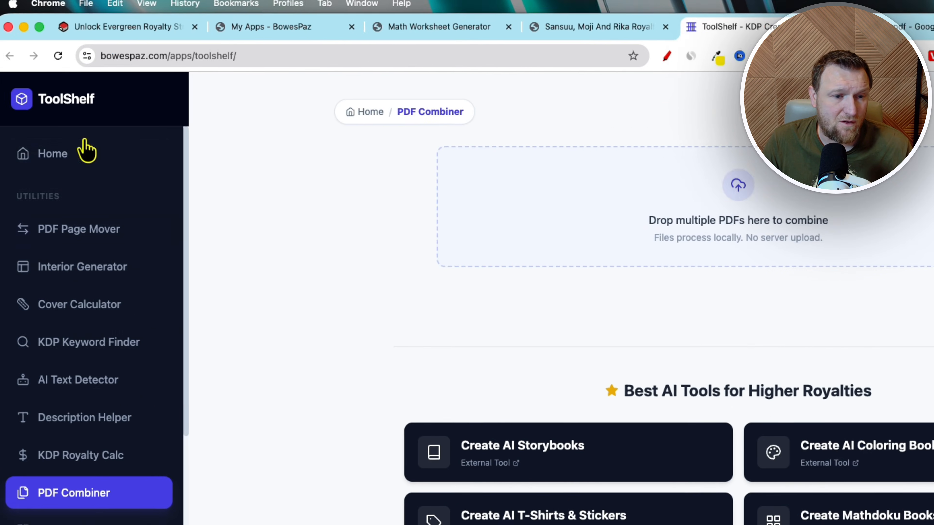
pyautogui.scroll(-5, 90, 470)
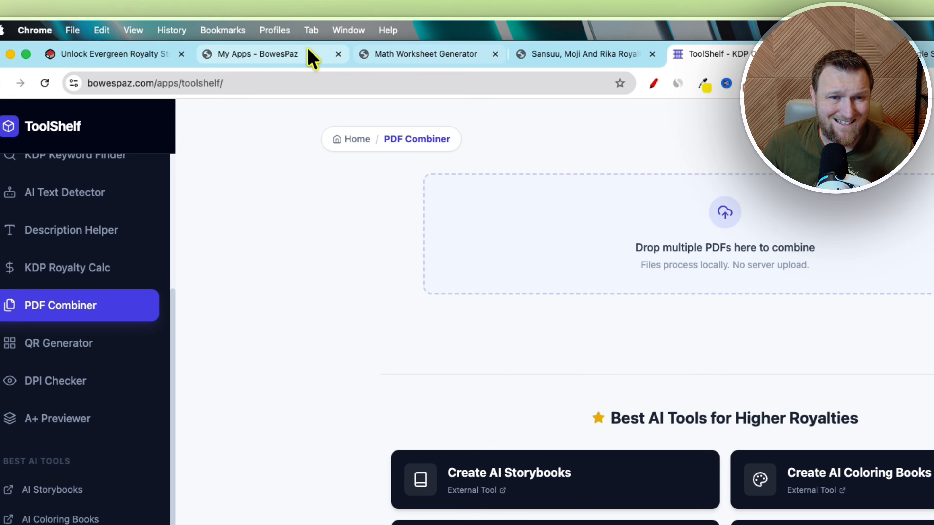
pyautogui.click(415, 62)
pyautogui.click(248, 62)
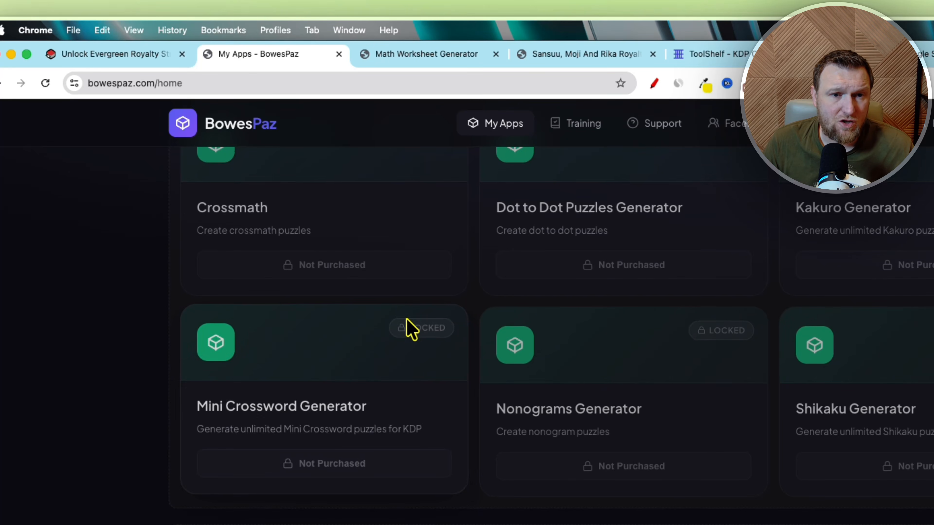
# - Scroll through the My Apps page to review the Sansuu, Moji and Rika royalty worksheet apps
pyautogui.scroll(5, 408, 331)
pyautogui.scroll(-2, 316, 350)
pyautogui.scroll(-15, 305, 392)
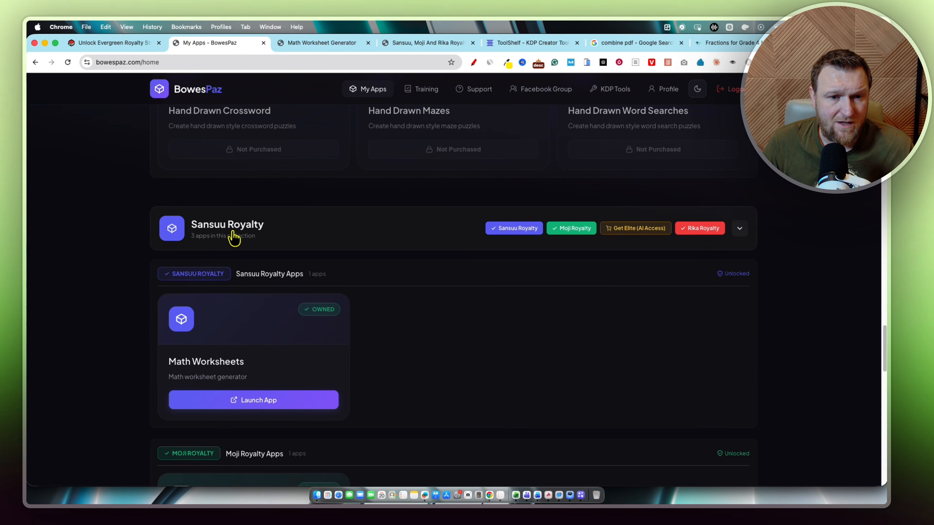
pyautogui.scroll(-1, 233, 232)
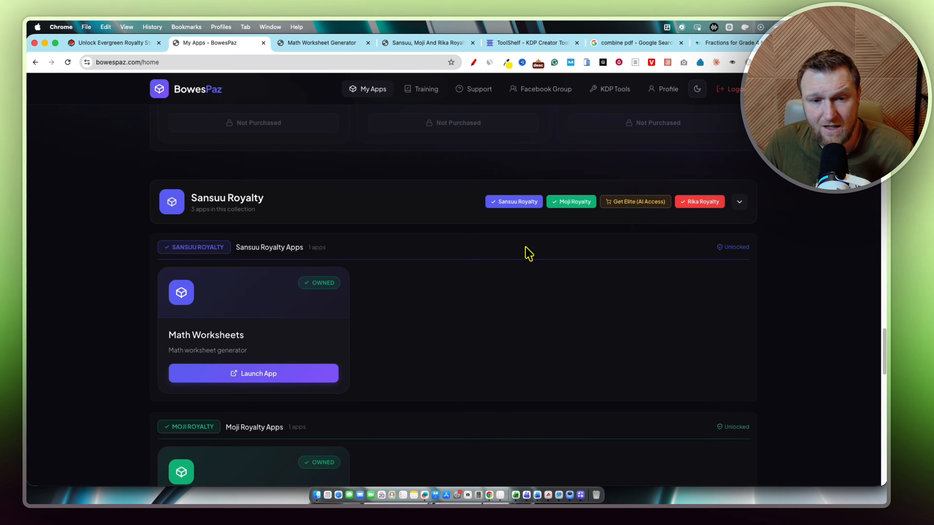
pyautogui.scroll(-5, 346, 348)
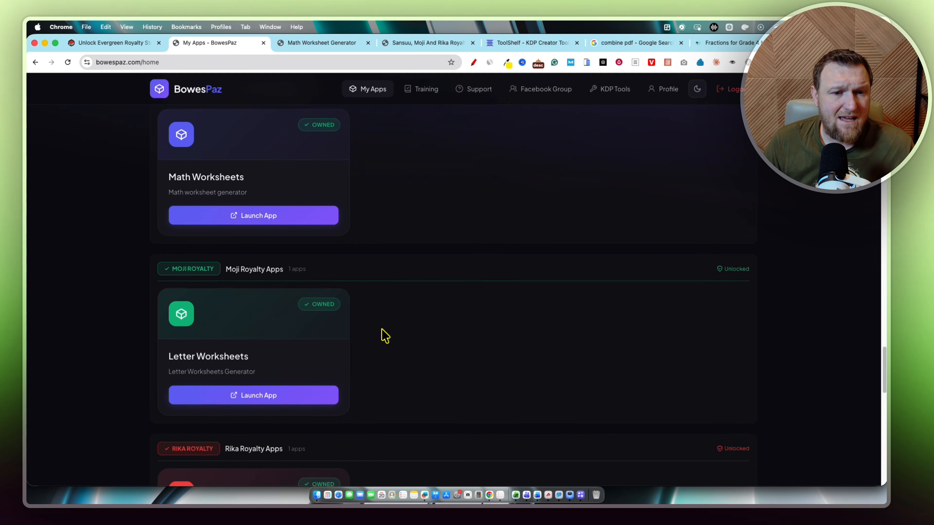
pyautogui.scroll(-1, 385, 335)
pyautogui.scroll(-3, 384, 335)
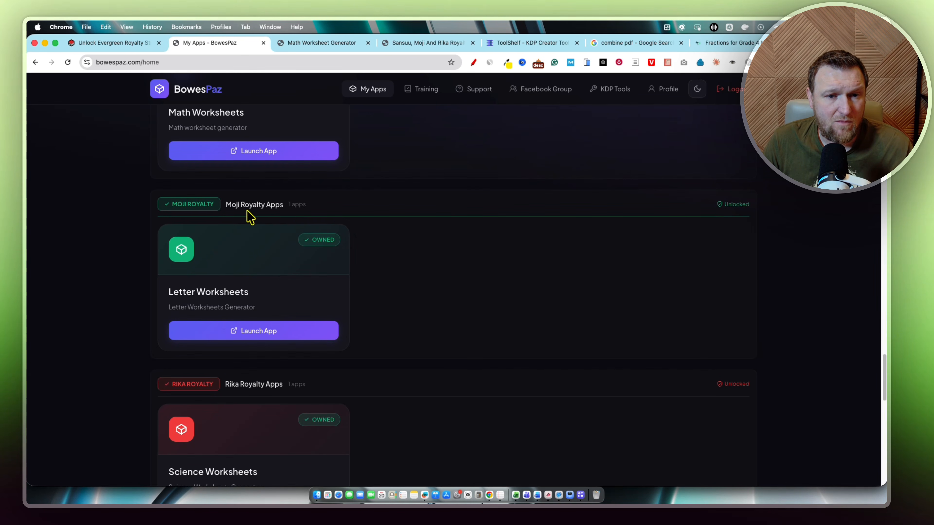
pyautogui.scroll(-3, 244, 330)
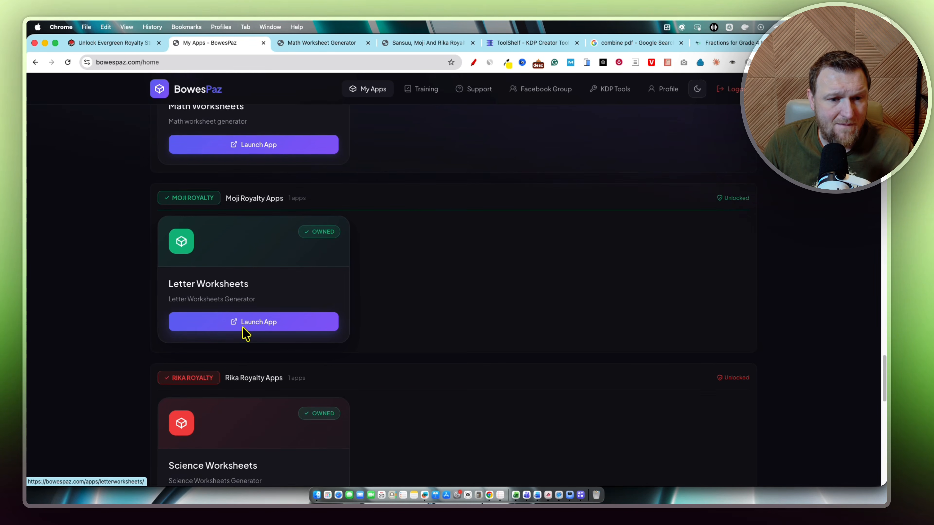
pyautogui.scroll(-2, 215, 393)
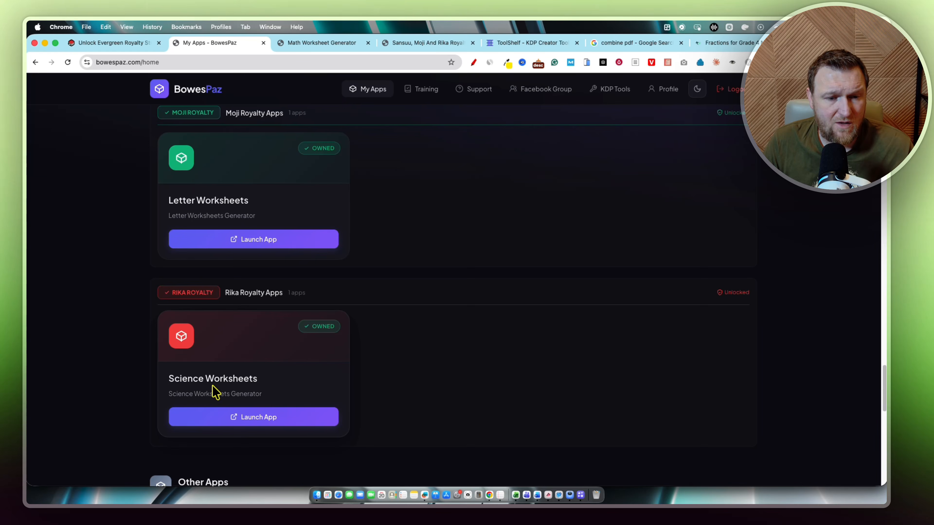
pyautogui.scroll(-1, 281, 384)
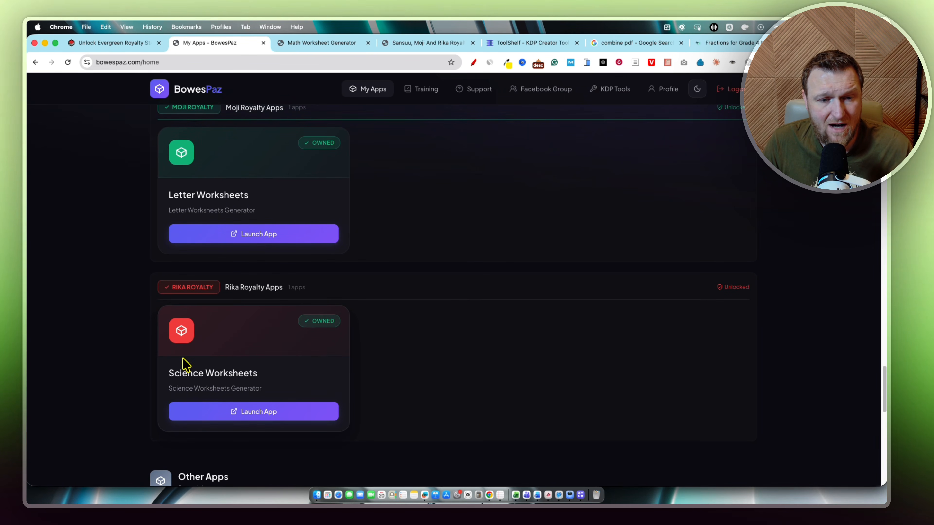
pyautogui.scroll(-1, 362, 382)
pyautogui.scroll(4, 362, 381)
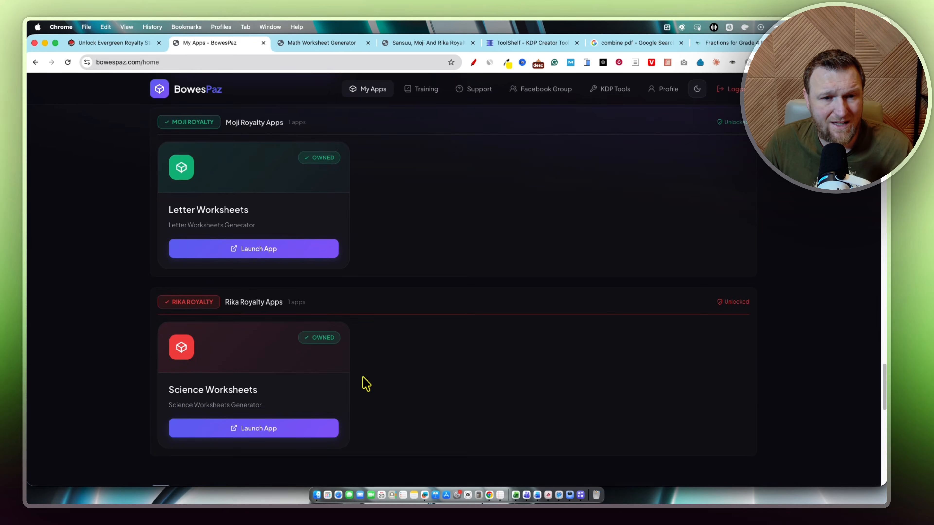
pyautogui.scroll(-4, 309, 292)
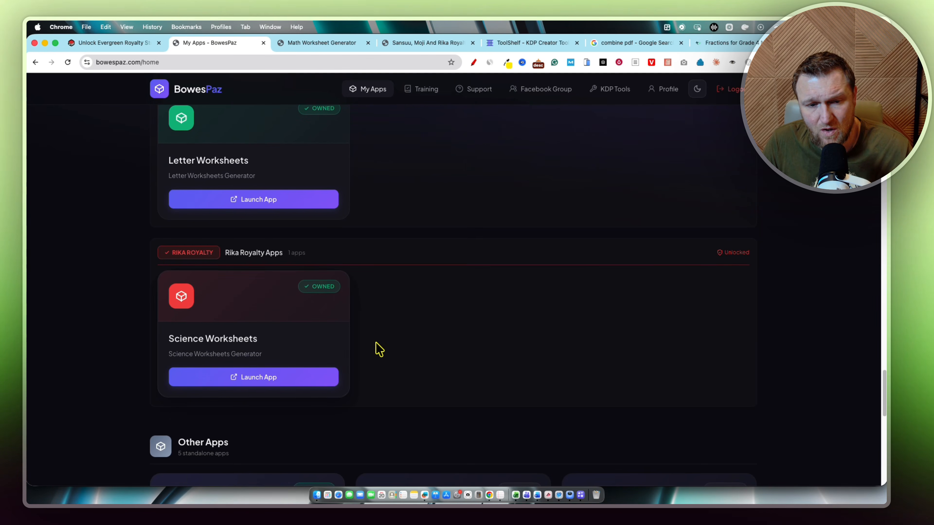
pyautogui.scroll(1, 429, 329)
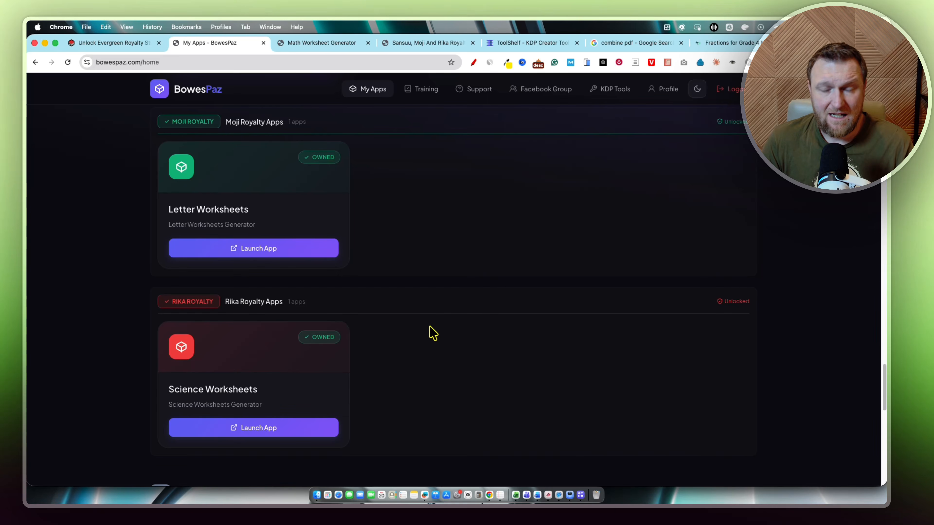
pyautogui.scroll(7, 396, 308)
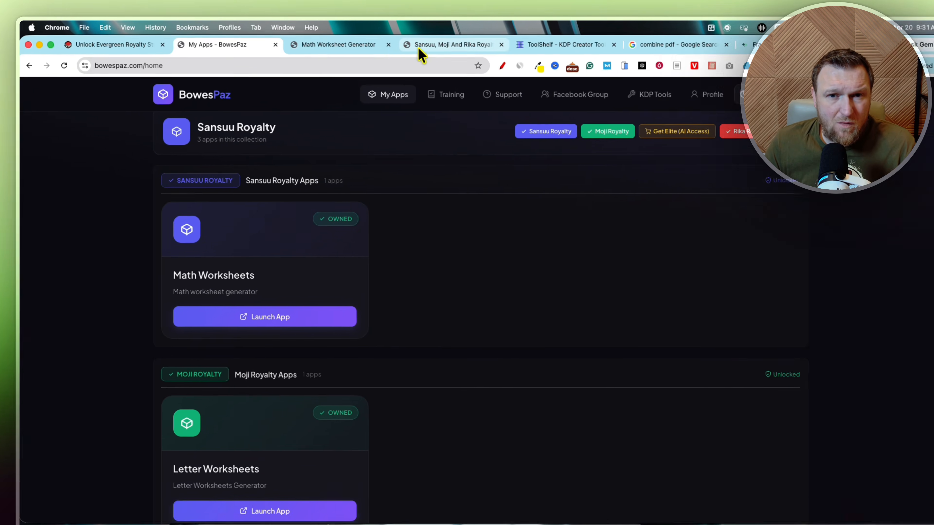
# - In the Math Worksheet Generator, switch to Bulk mode with an 8.5 × 11 in (Letter) page size
pyautogui.click(337, 48)
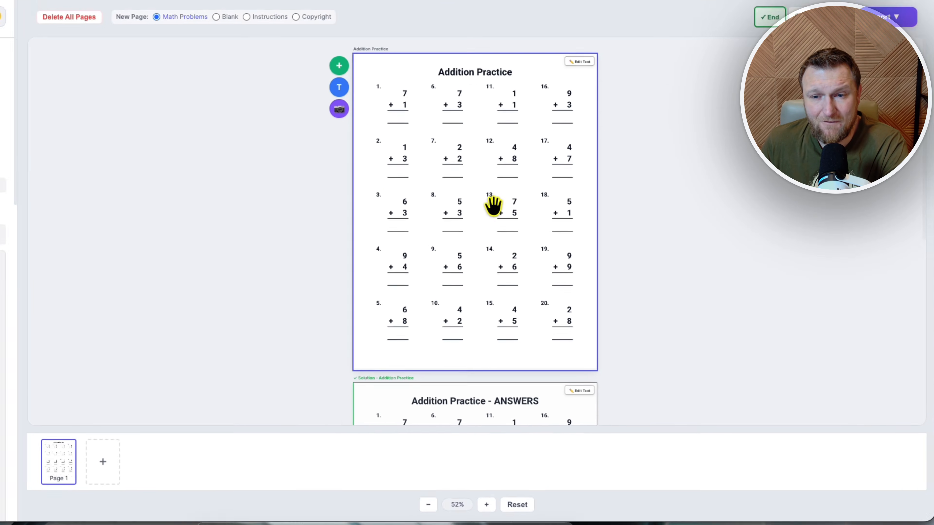
pyautogui.moveTo(499, 262); pyautogui.dragTo(462, 255)
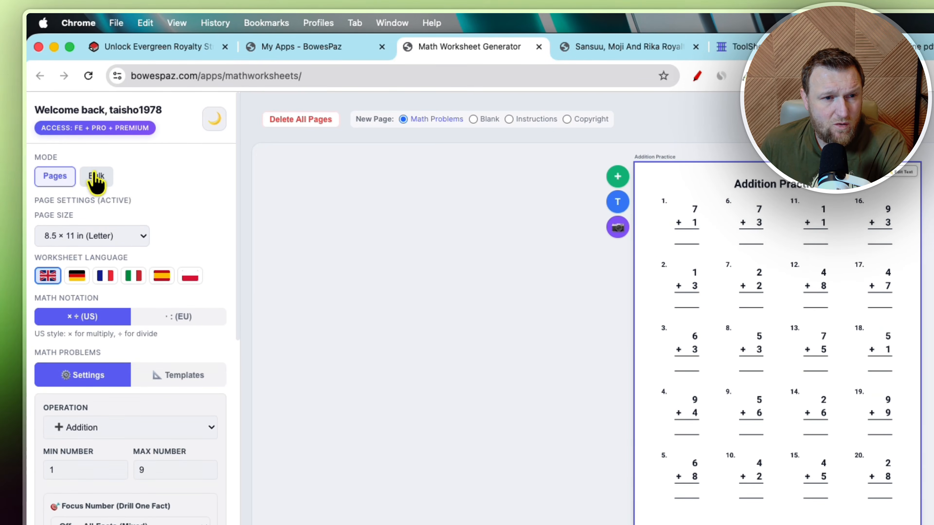
pyautogui.click(97, 176)
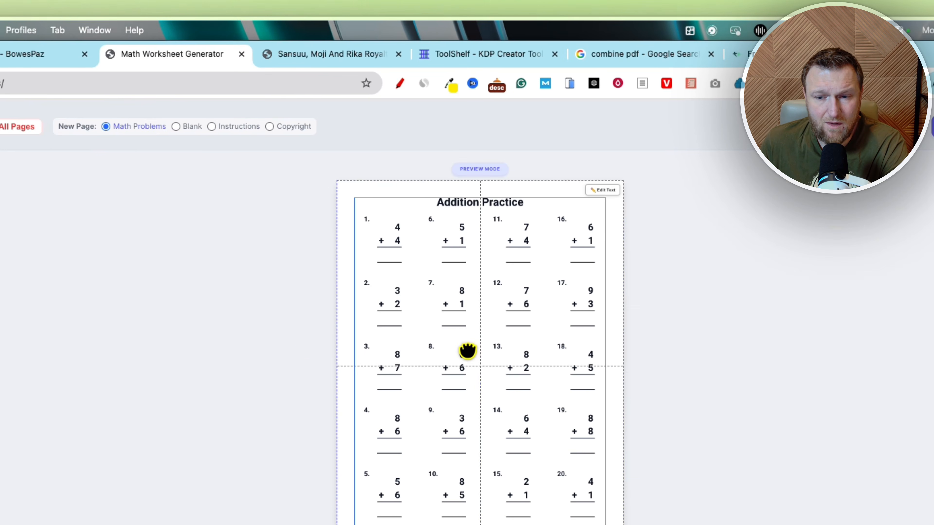
pyautogui.moveTo(467, 351); pyautogui.dragTo(467, 350)
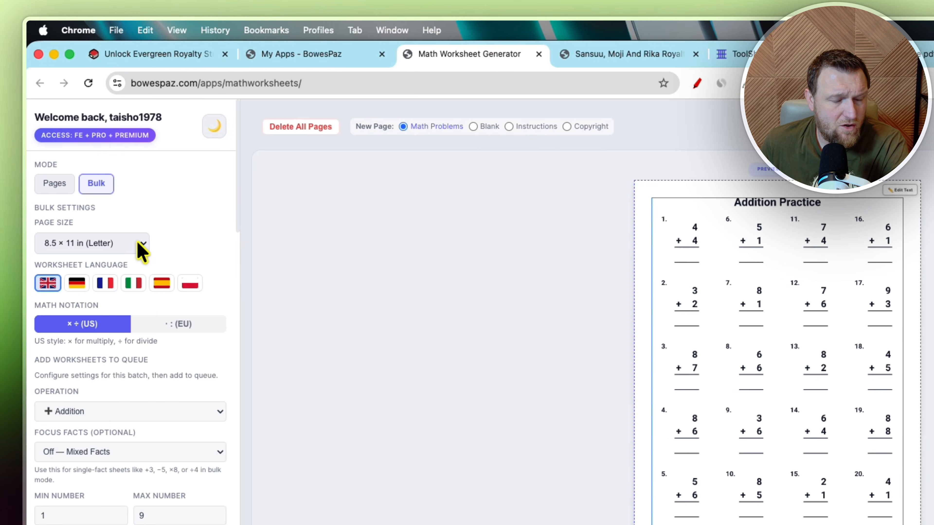
pyautogui.click(142, 252)
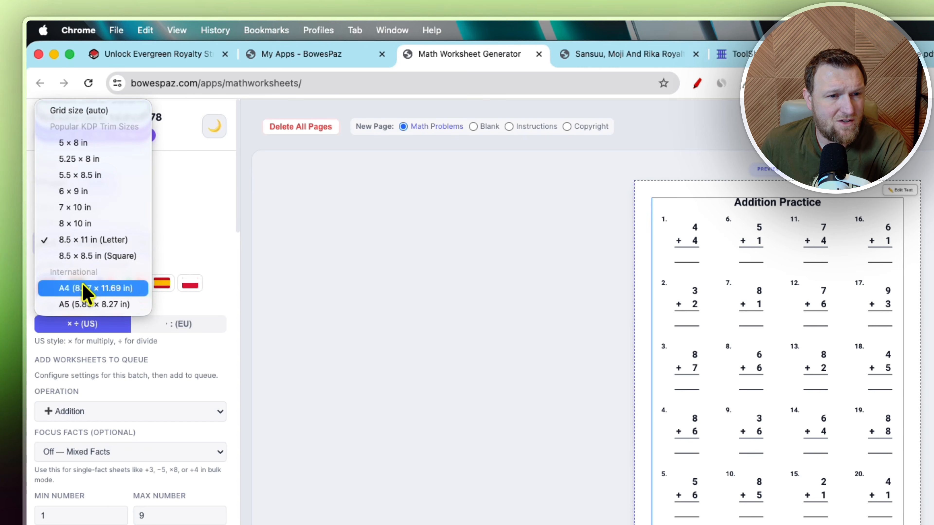
pyautogui.click(78, 243)
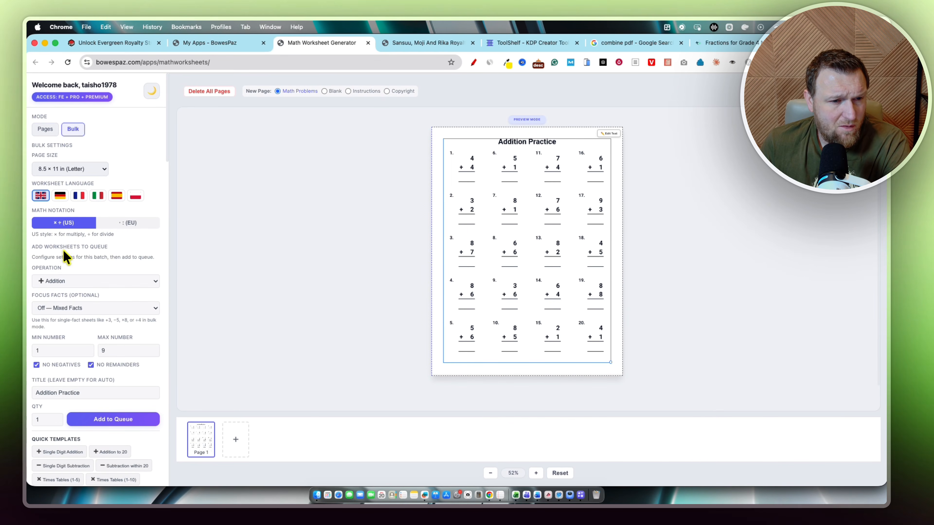
# - Browse the available worksheet operations and quick templates in the bulk settings
pyautogui.scroll(-3, 66, 257)
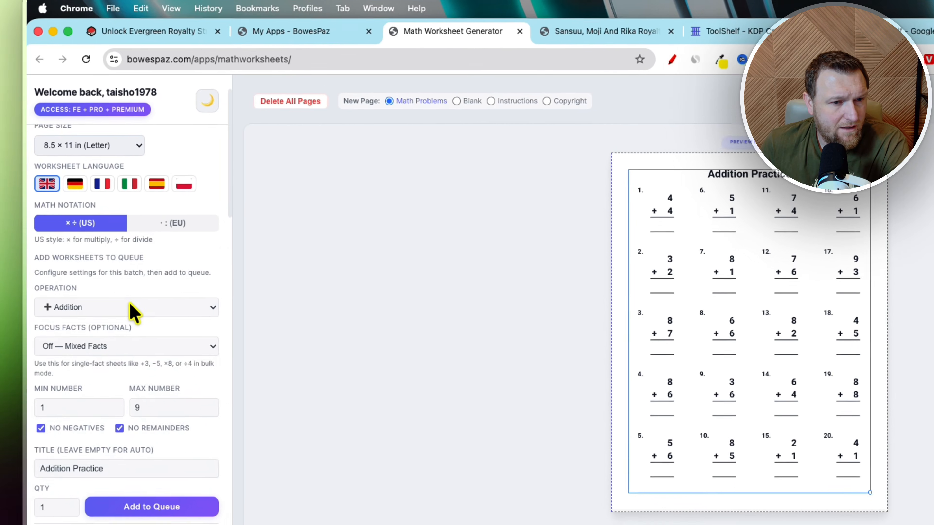
pyautogui.click(69, 234)
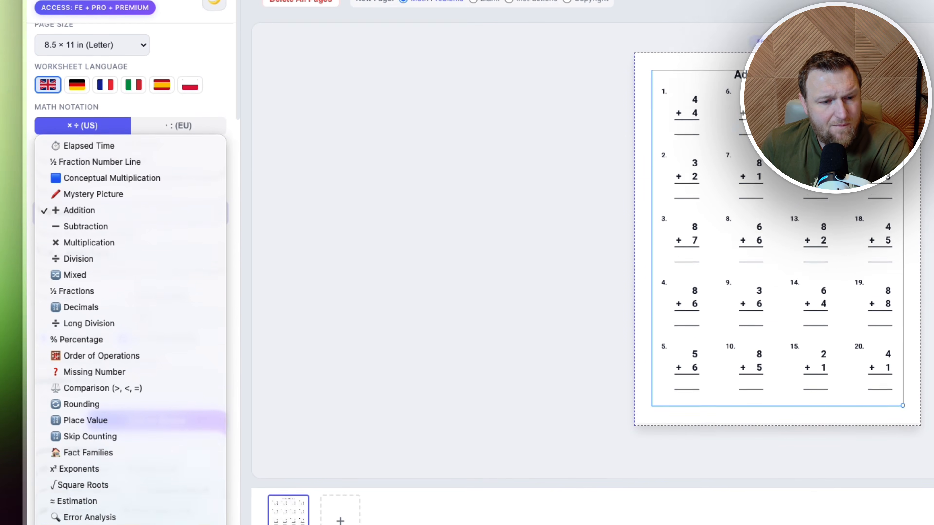
pyautogui.click(275, 384)
pyautogui.scroll(-10, 125, 319)
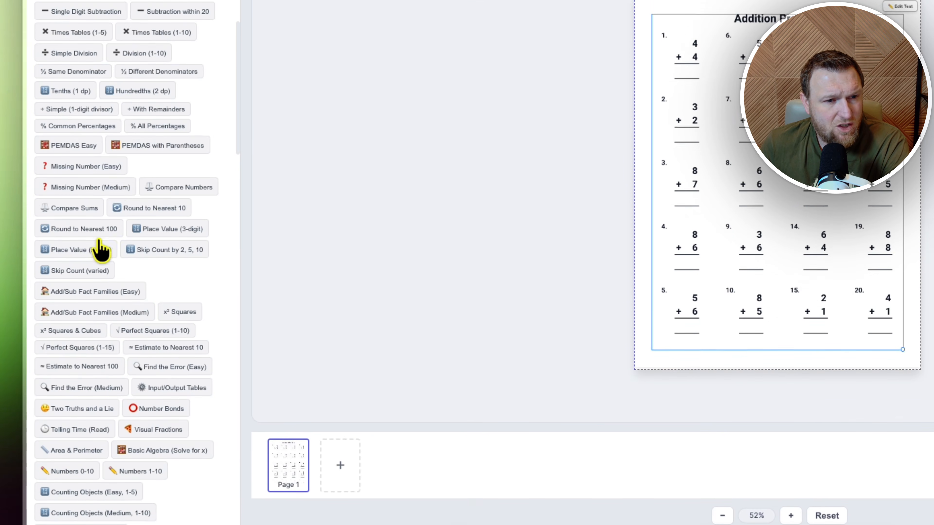
pyautogui.scroll(10, 110, 246)
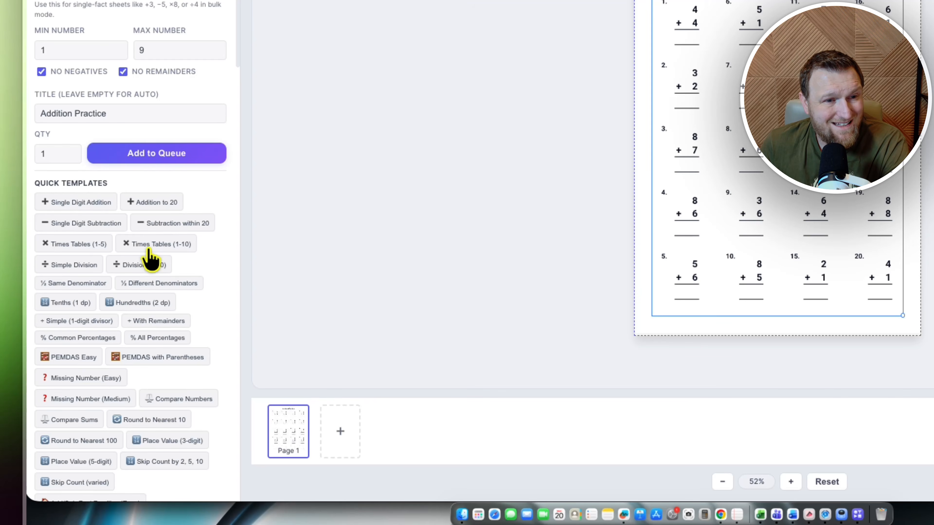
pyautogui.scroll(3, 123, 241)
pyautogui.click(115, 229)
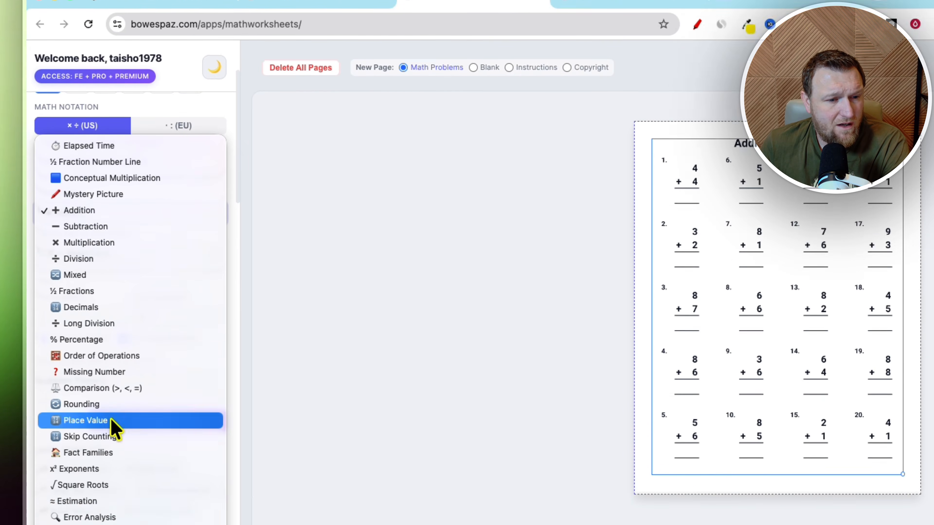
pyautogui.click(259, 309)
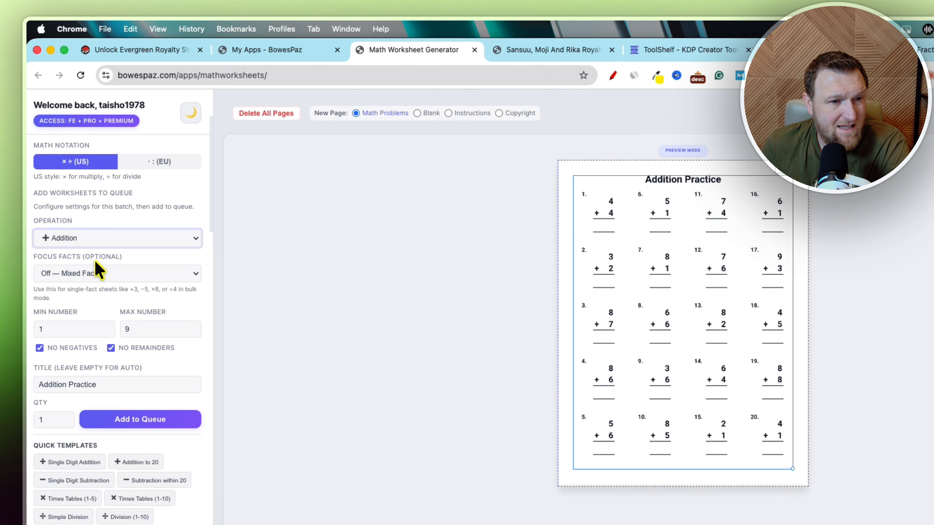
# - Set the operation to Long Division, then apply the ½ Same Denominator quick template
pyautogui.click(75, 187)
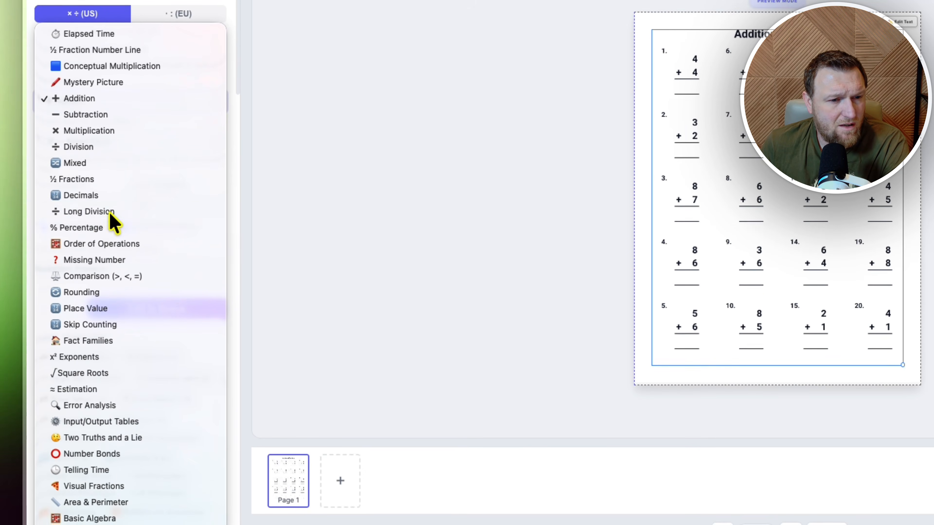
pyautogui.click(118, 380)
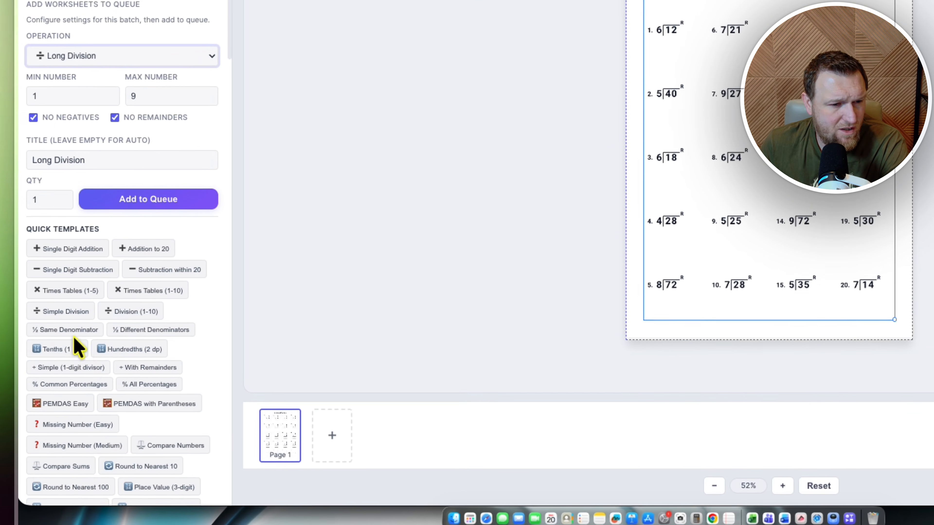
pyautogui.click(79, 333)
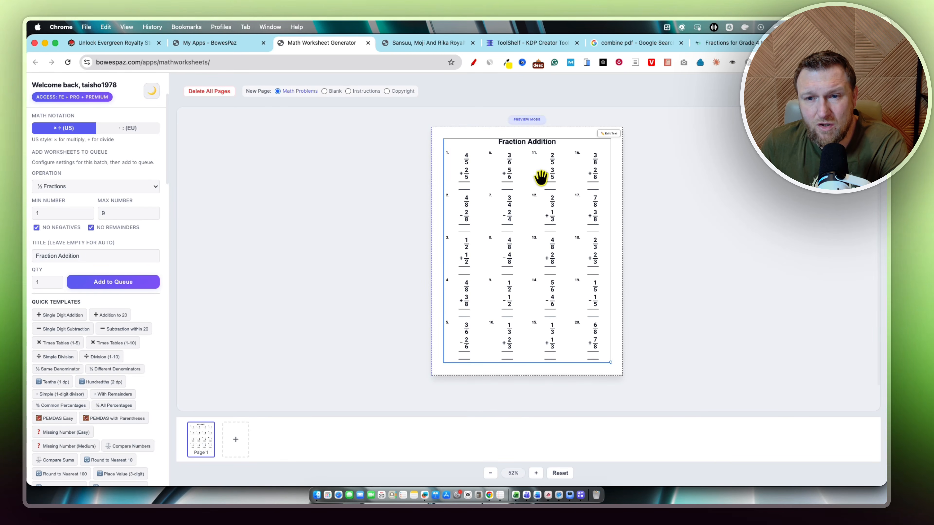
# - Switch to the ToolShelf tab, open the KDP Keyword Finder and focus its seed keyword field
pyautogui.scroll(-5, 114, 347)
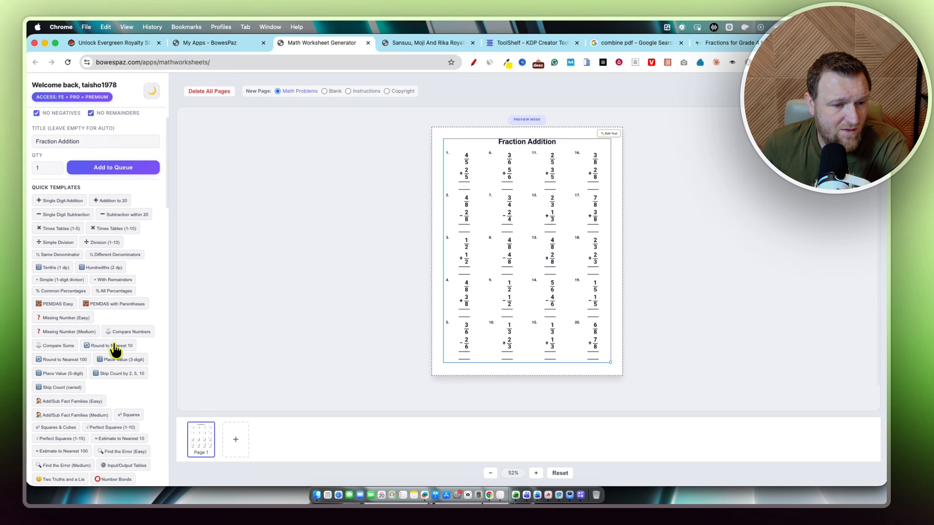
pyautogui.scroll(9, 115, 349)
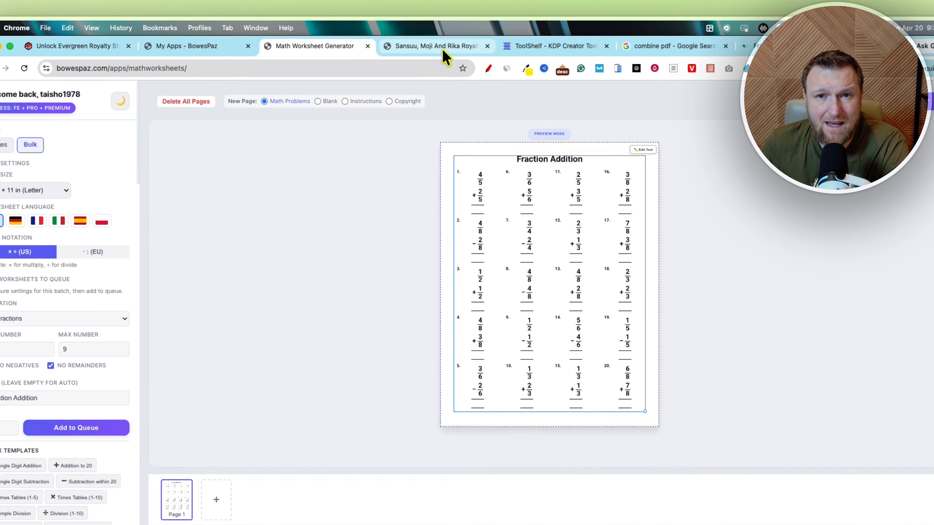
pyautogui.click(535, 42)
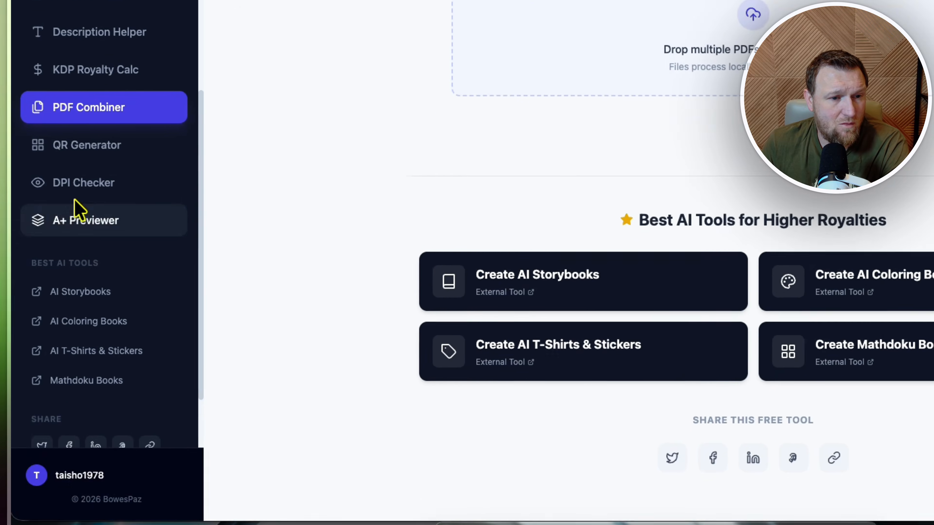
pyautogui.scroll(5, 112, 269)
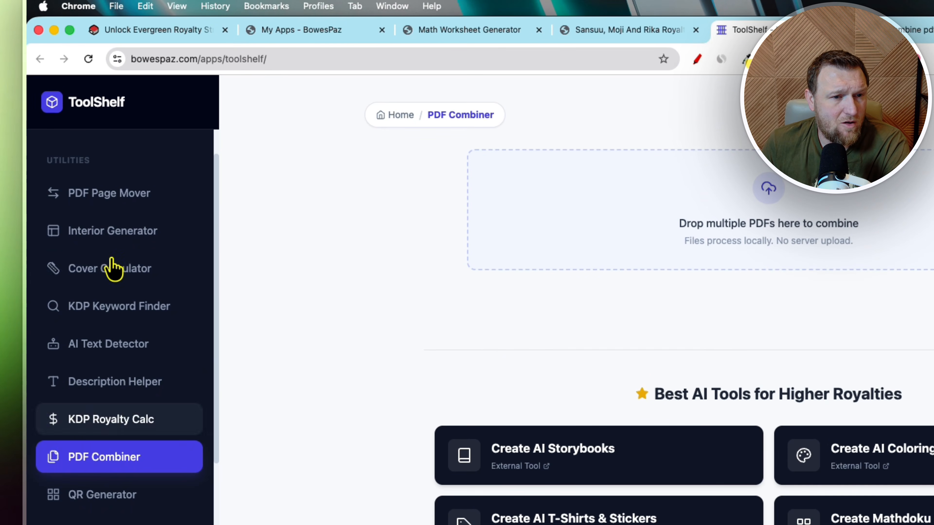
pyautogui.click(127, 307)
pyautogui.click(468, 166)
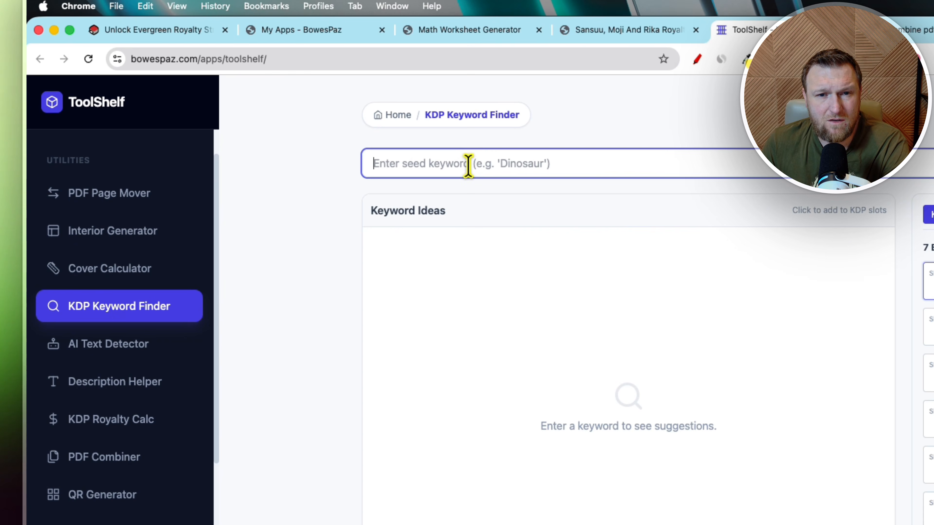
# - Search the KDP Keyword Finder for the seed keyword "fraction addition"
pyautogui.write('fraction')
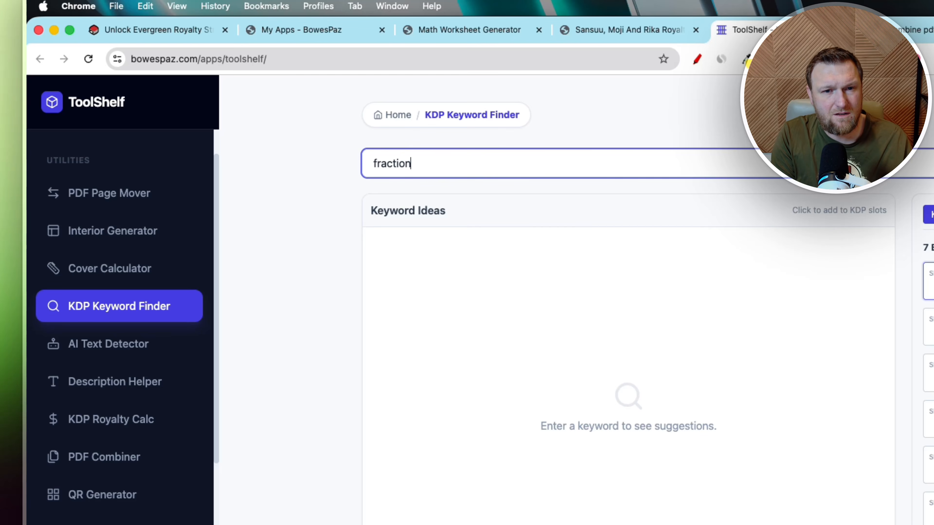
pyautogui.write(' addition')
pyautogui.press('Return')
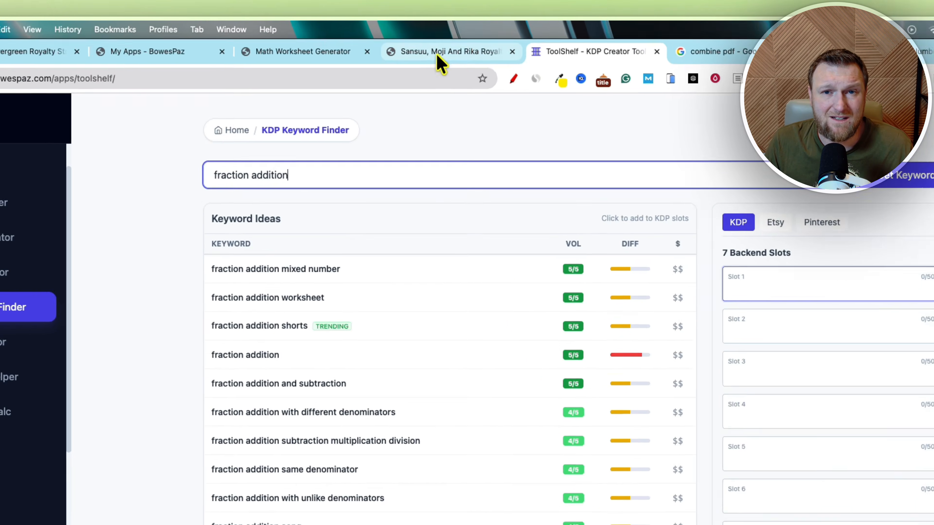
# - Browse the open BowesPaz tabs, including the training lessons and the My Apps collection
pyautogui.click(436, 44)
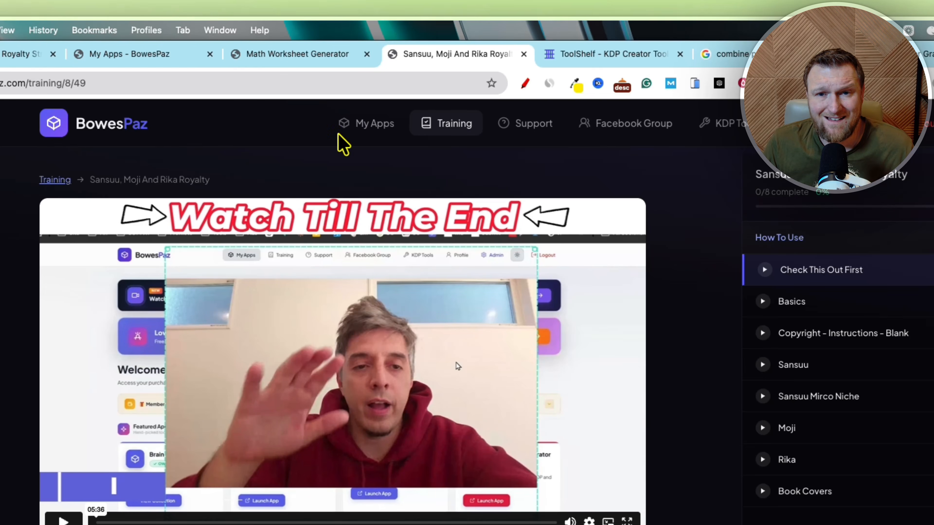
pyautogui.click(277, 56)
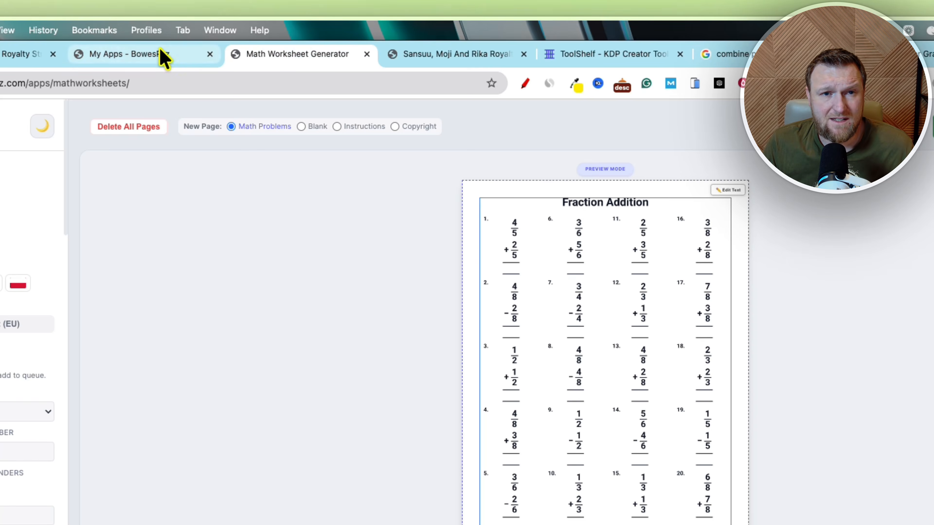
pyautogui.click(162, 55)
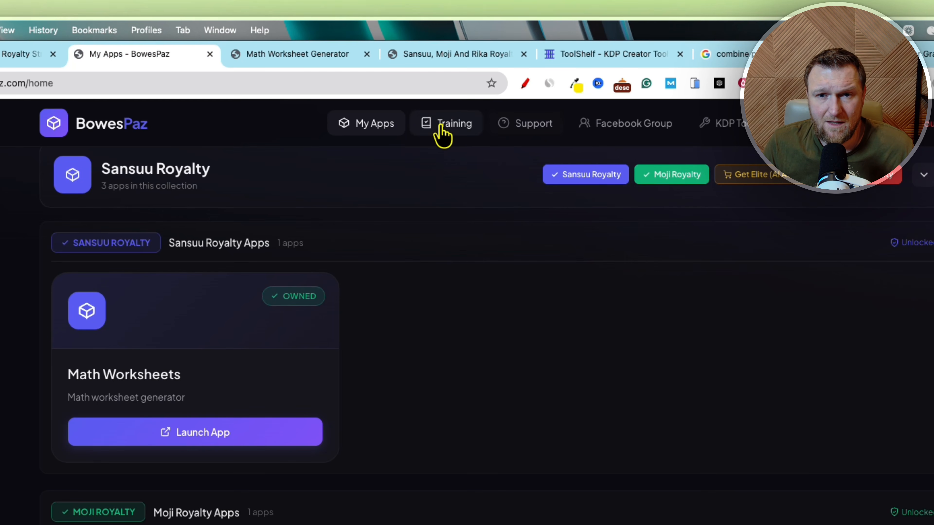
pyautogui.click(446, 62)
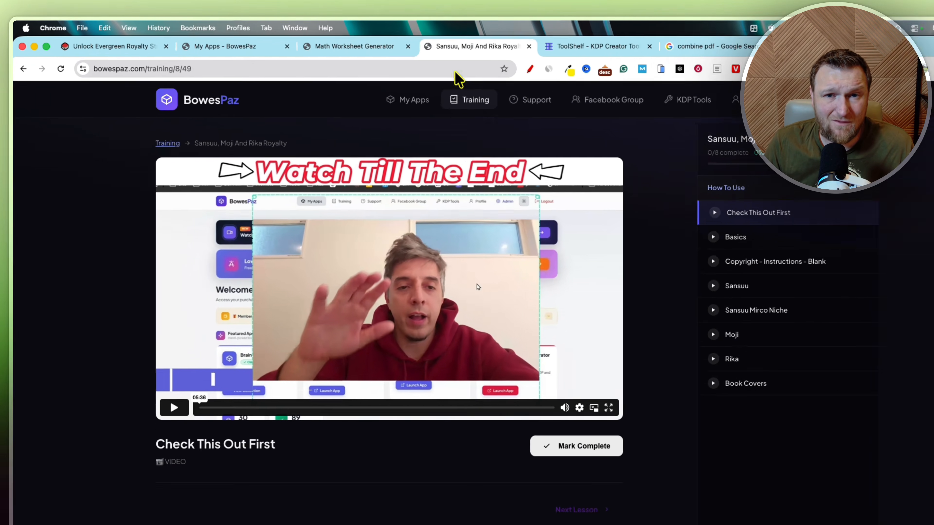
pyautogui.click(342, 43)
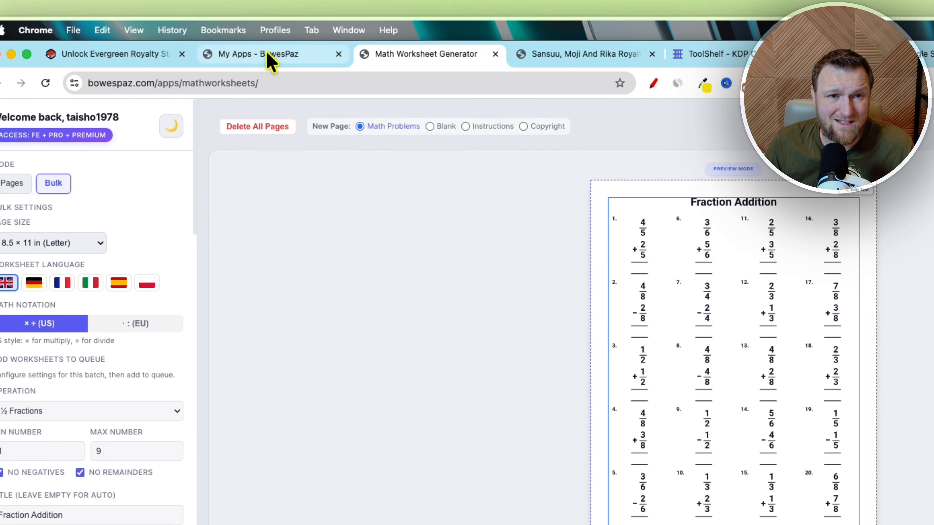
pyautogui.click(209, 42)
pyautogui.scroll(-15, 206, 426)
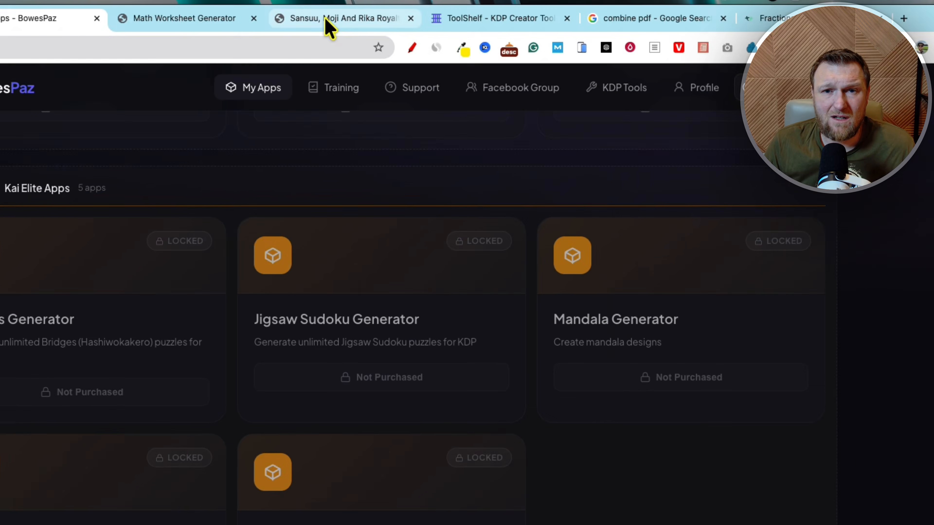
pyautogui.click(328, 28)
pyautogui.click(184, 18)
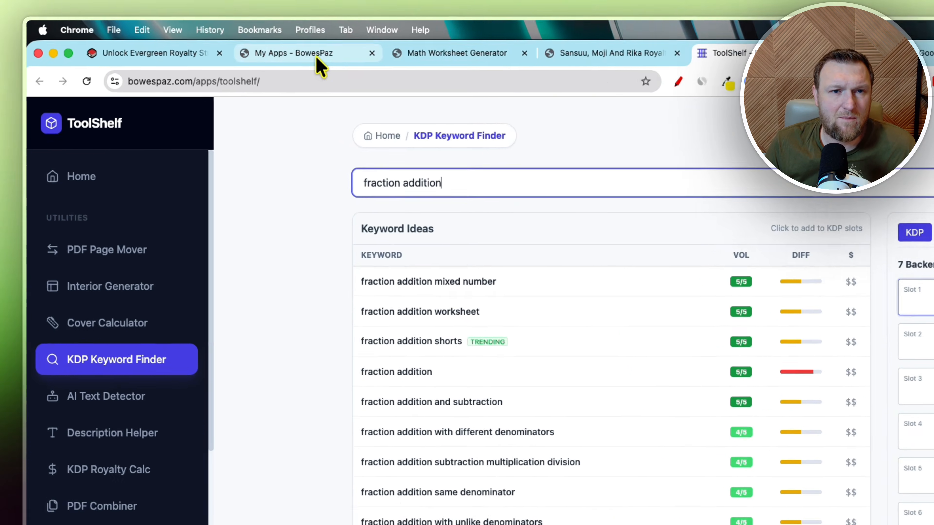
pyautogui.click(317, 59)
pyautogui.scroll(5, 515, 421)
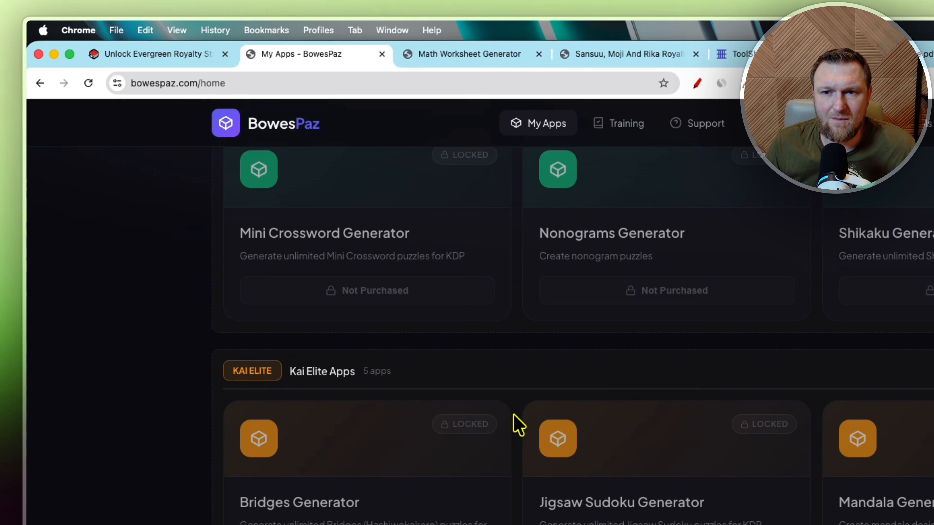
pyautogui.scroll(10, 518, 425)
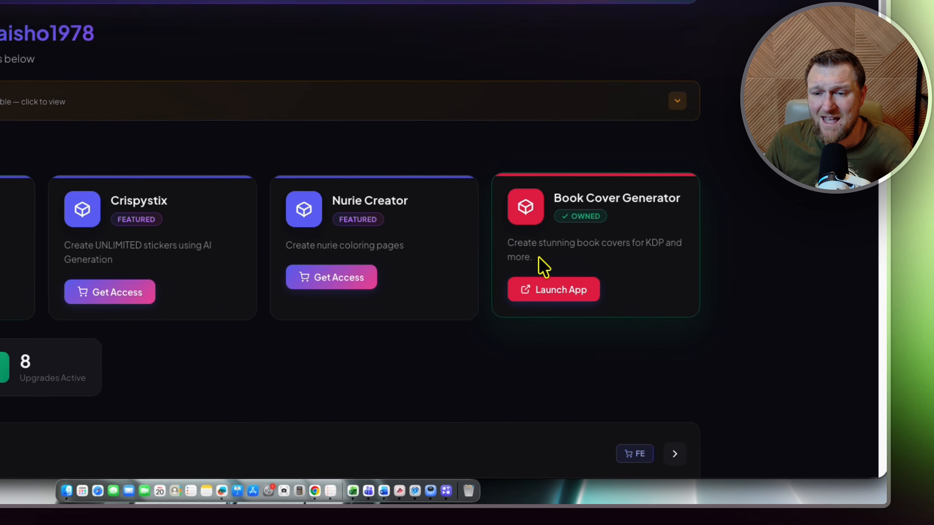
pyautogui.moveTo(652, 337); pyautogui.dragTo(613, 278)
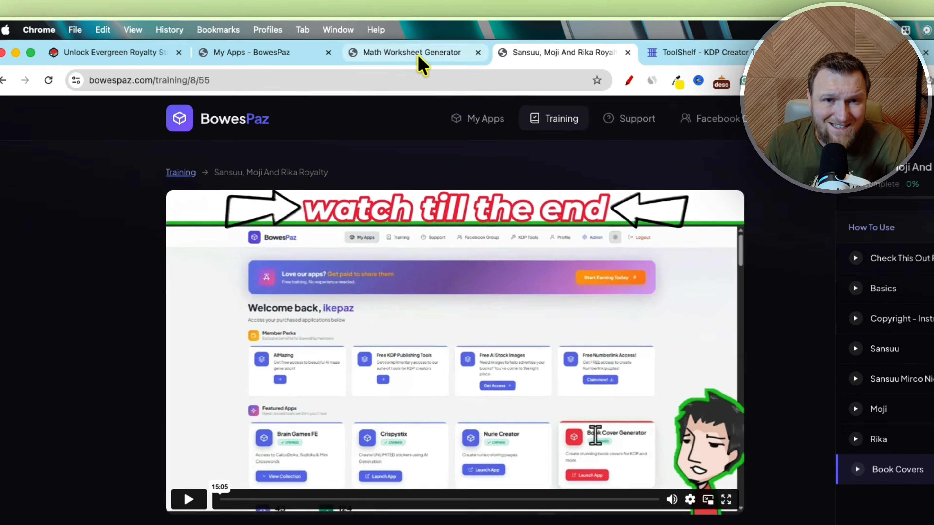
# - In the Math Worksheet Generator, set the problem layout to 4 rows for the fraction worksheets
pyautogui.click(312, 43)
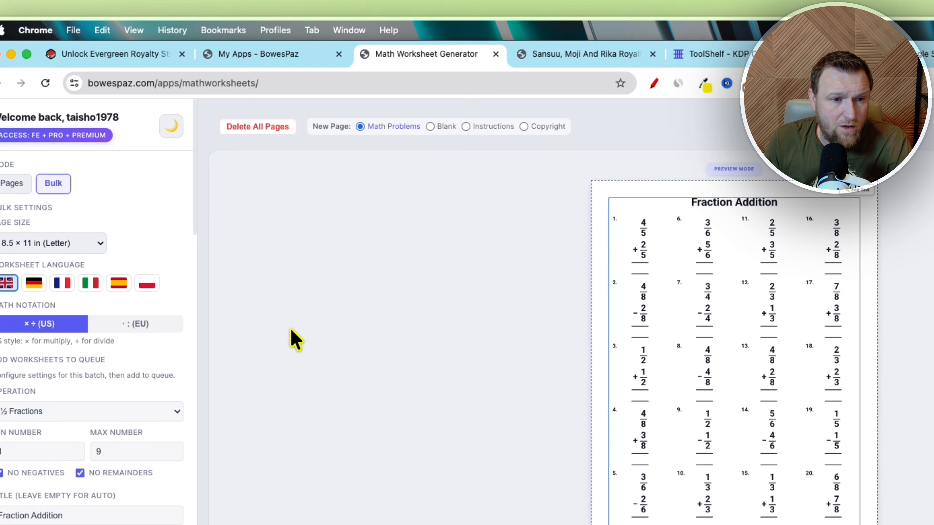
pyautogui.scroll(-2, 140, 411)
pyautogui.scroll(-2, 176, 223)
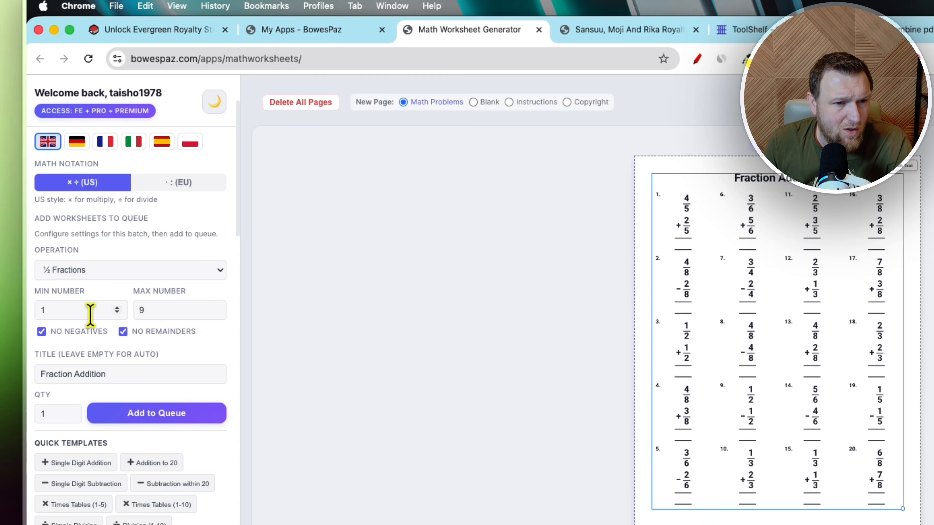
pyautogui.click(96, 272)
pyautogui.click(96, 274)
pyautogui.scroll(-1, 119, 312)
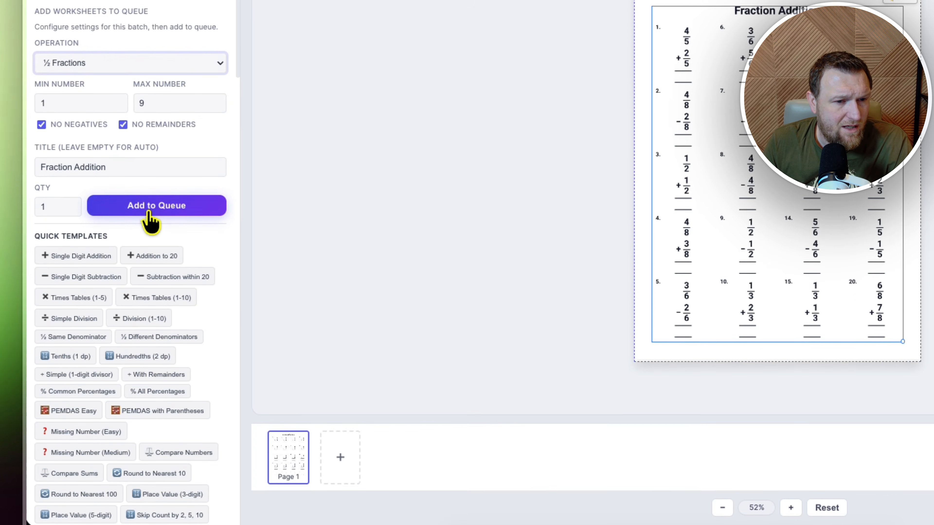
pyautogui.scroll(4, 101, 83)
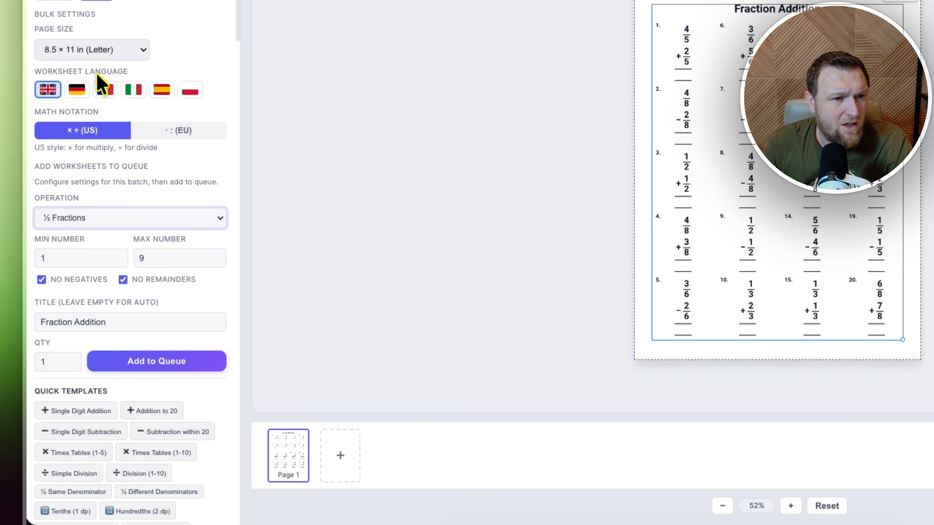
pyautogui.scroll(-12, 92, 195)
pyautogui.click(73, 166)
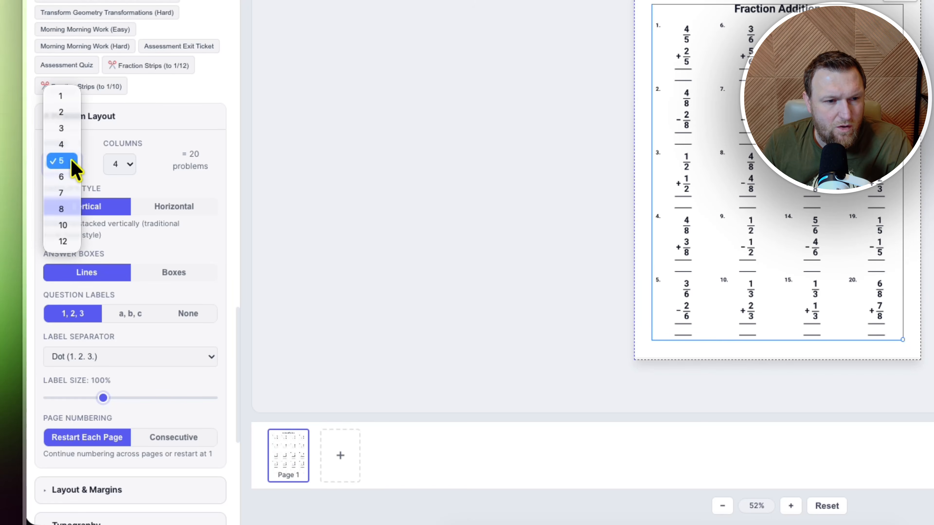
pyautogui.click(66, 147)
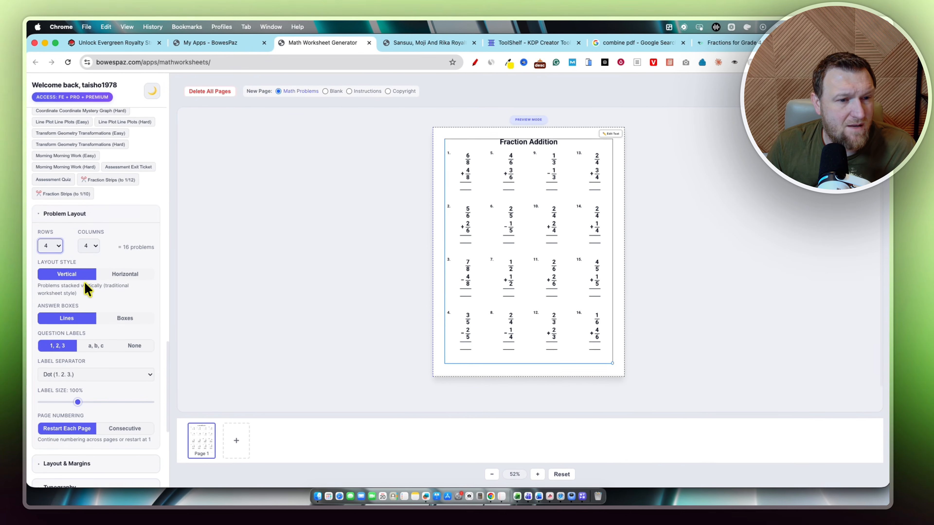
# - Scroll through the remaining worksheet settings sections and quick templates
pyautogui.scroll(-1, 76, 331)
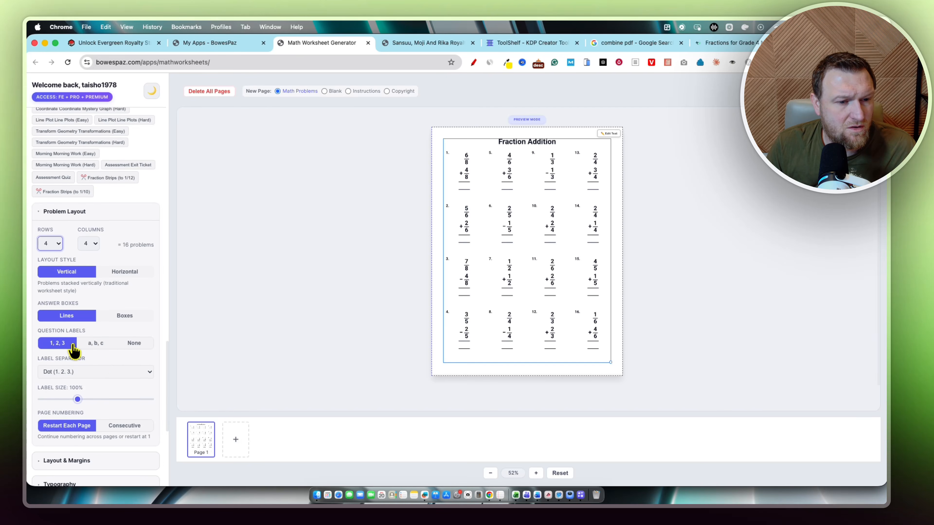
pyautogui.scroll(-4, 96, 372)
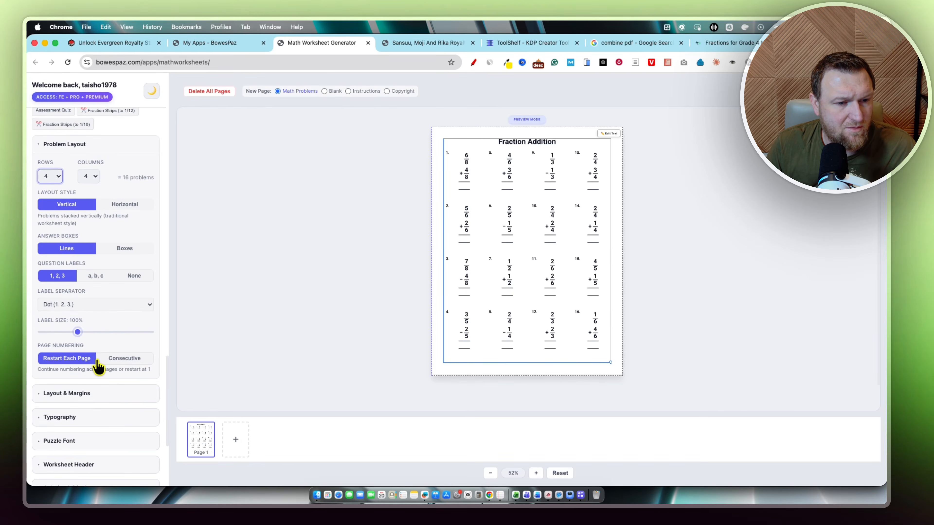
pyautogui.scroll(-4, 94, 367)
pyautogui.scroll(-1, 85, 320)
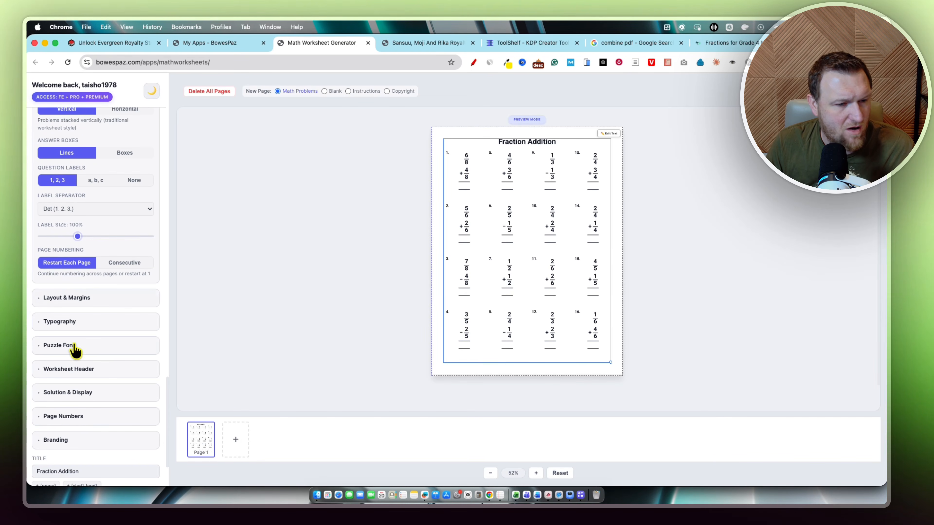
pyautogui.scroll(-4, 114, 416)
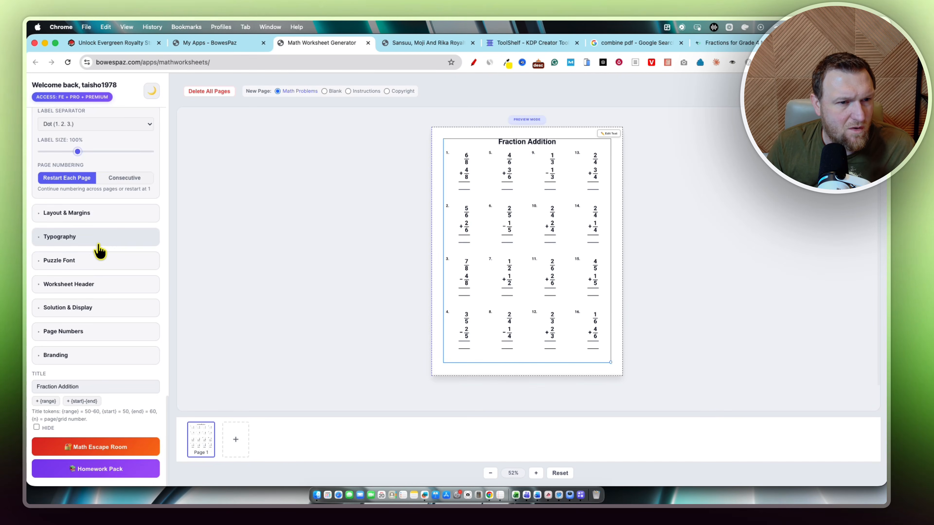
pyautogui.scroll(20, 100, 257)
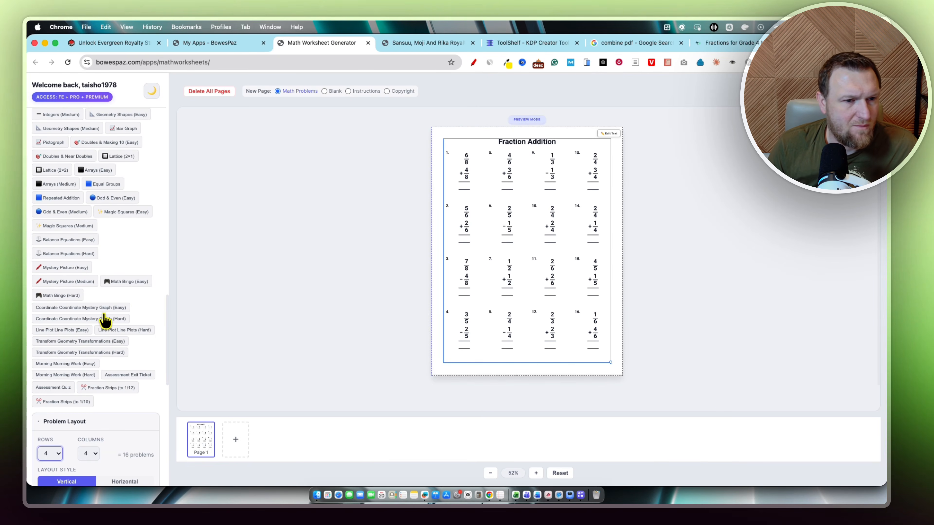
pyautogui.scroll(15, 104, 320)
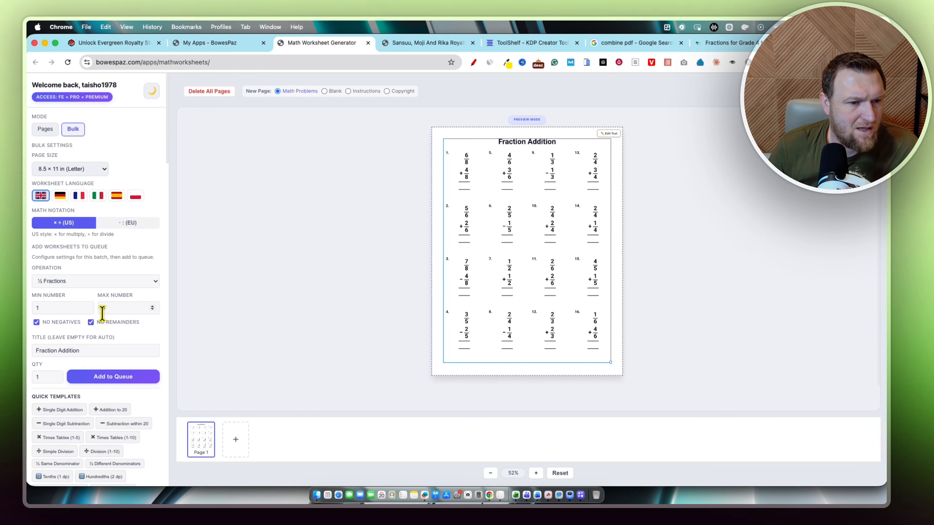
pyautogui.scroll(-20, 100, 323)
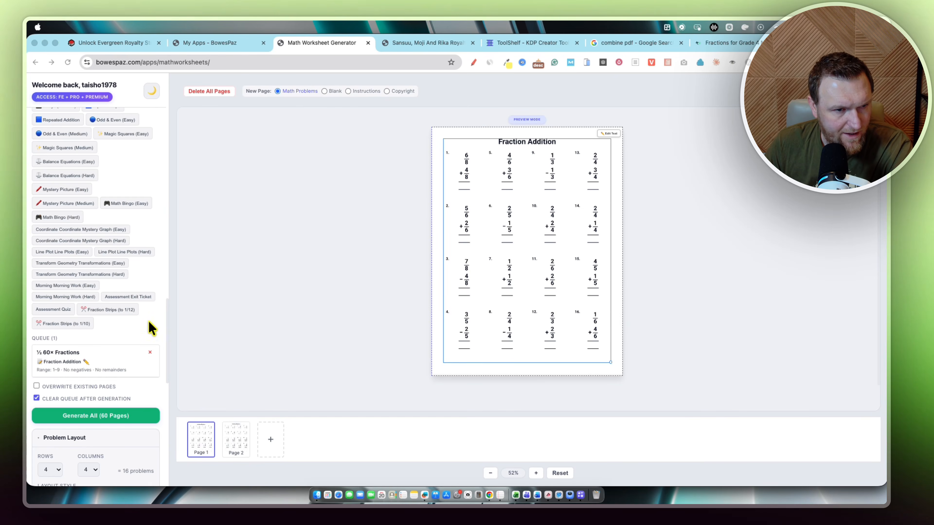
# - Generate all 60 queued Fraction Addition pages and browse the generated page thumbnails
pyautogui.scroll(15, 109, 257)
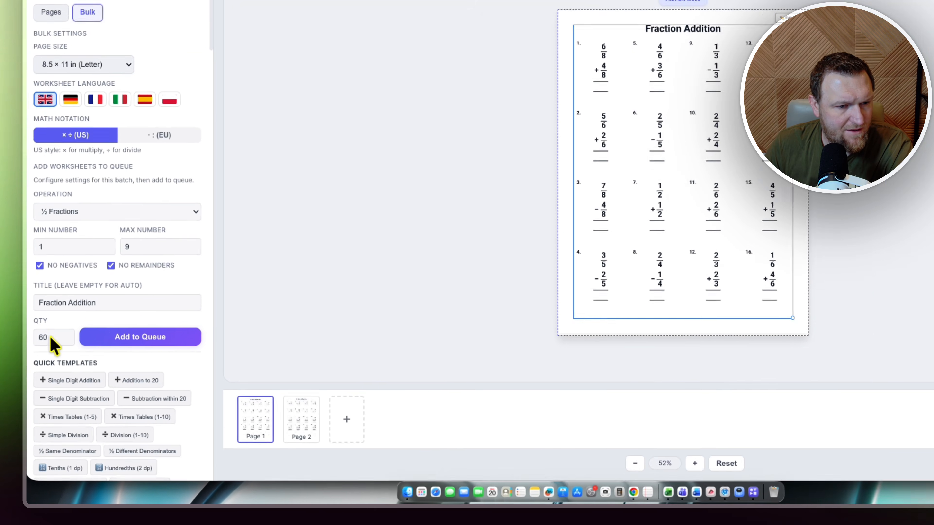
pyautogui.scroll(-20, 118, 356)
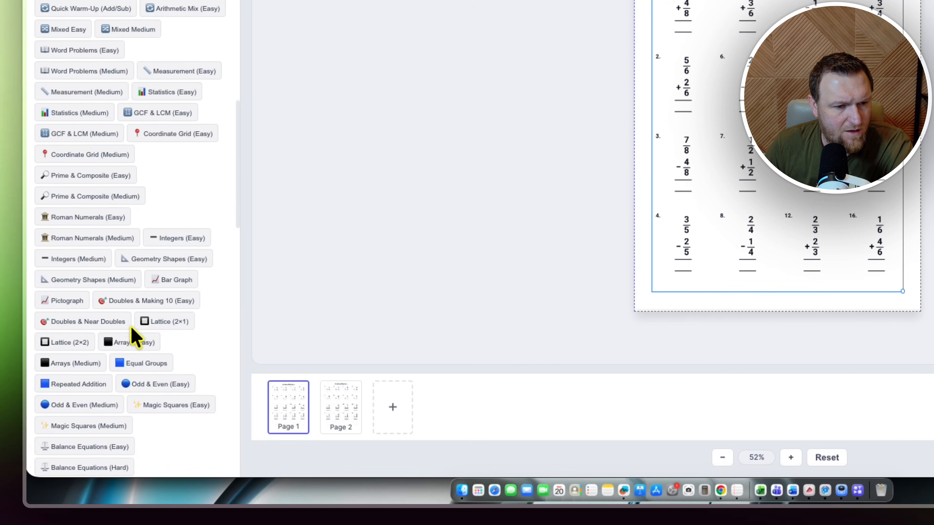
pyautogui.scroll(-10, 135, 334)
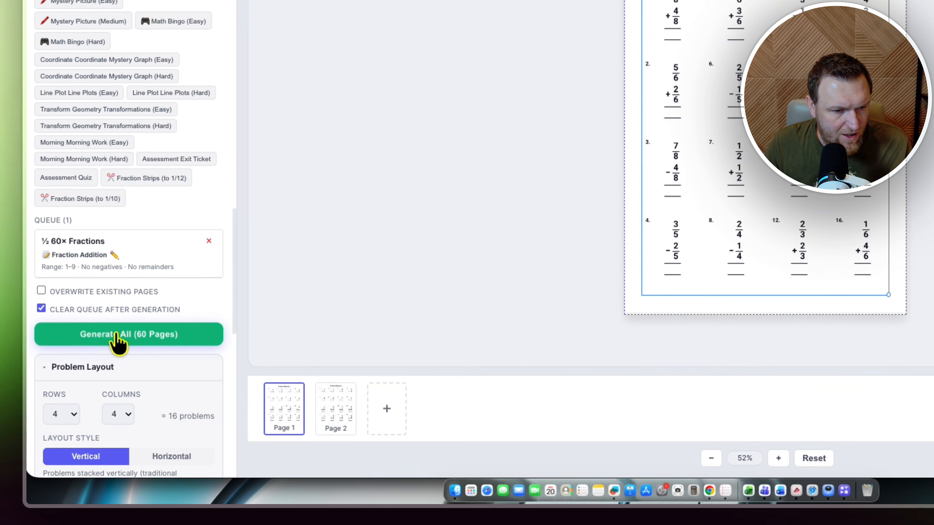
pyautogui.click(86, 390)
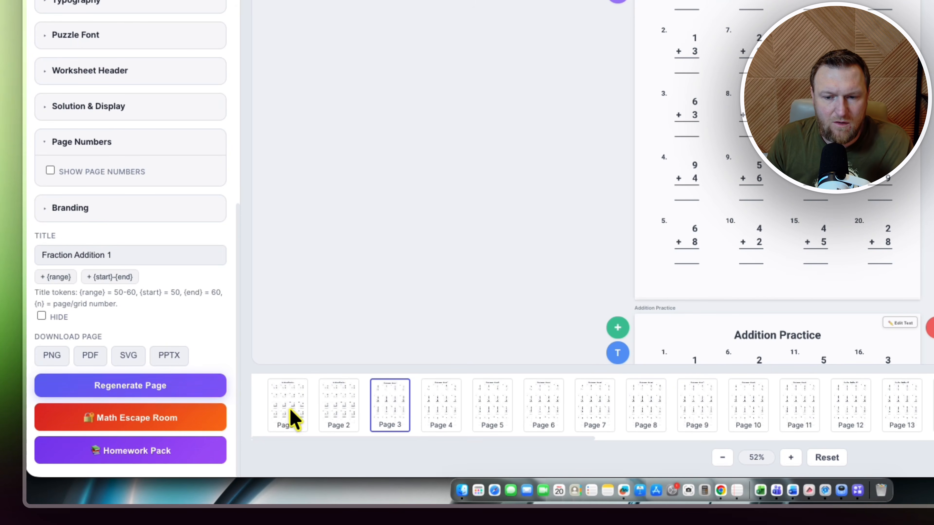
pyautogui.click(711, 412)
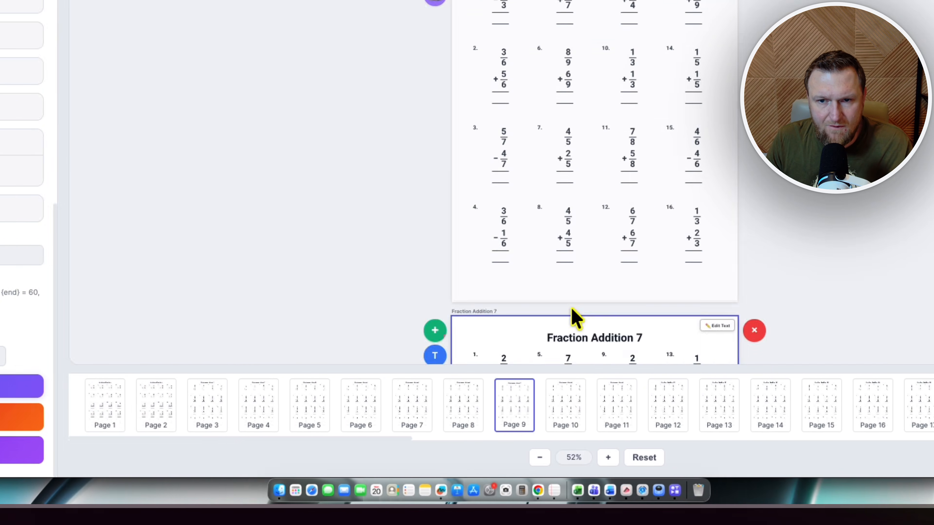
pyautogui.click(414, 434)
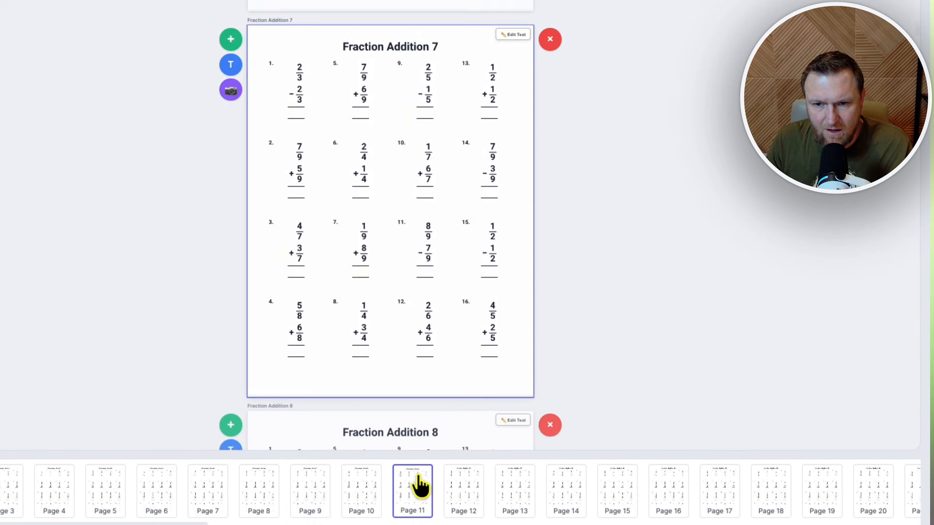
pyautogui.scroll(-5, 683, 166)
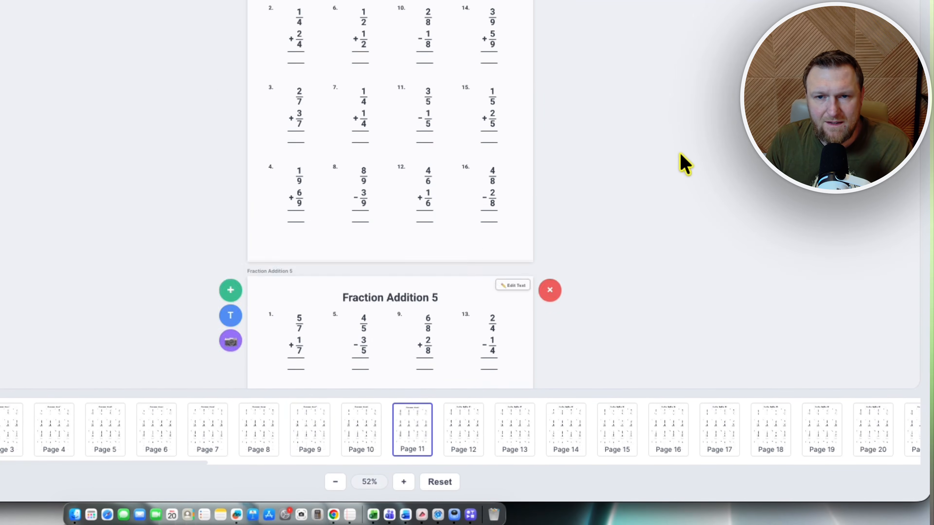
pyautogui.scroll(20, 684, 164)
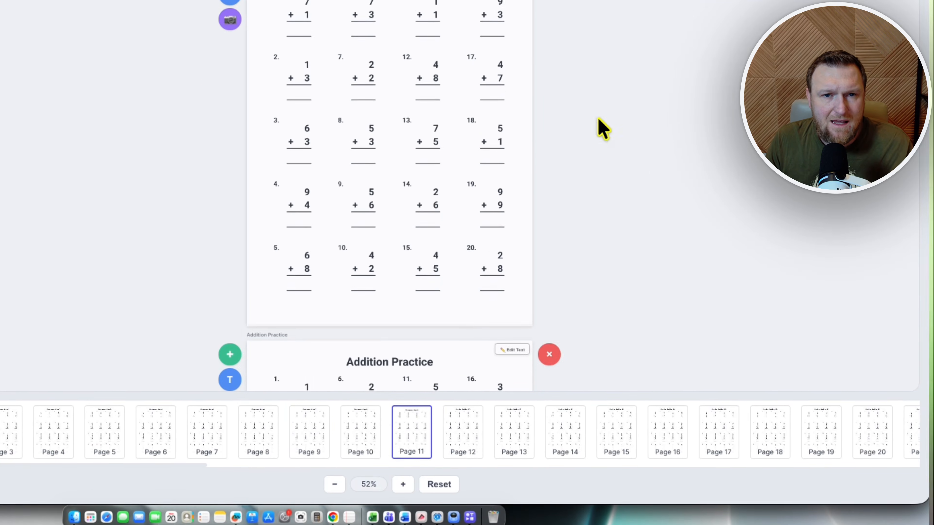
# - Try the Blank and Copyright new-page types, ending back on Math Problems
pyautogui.click(357, 126)
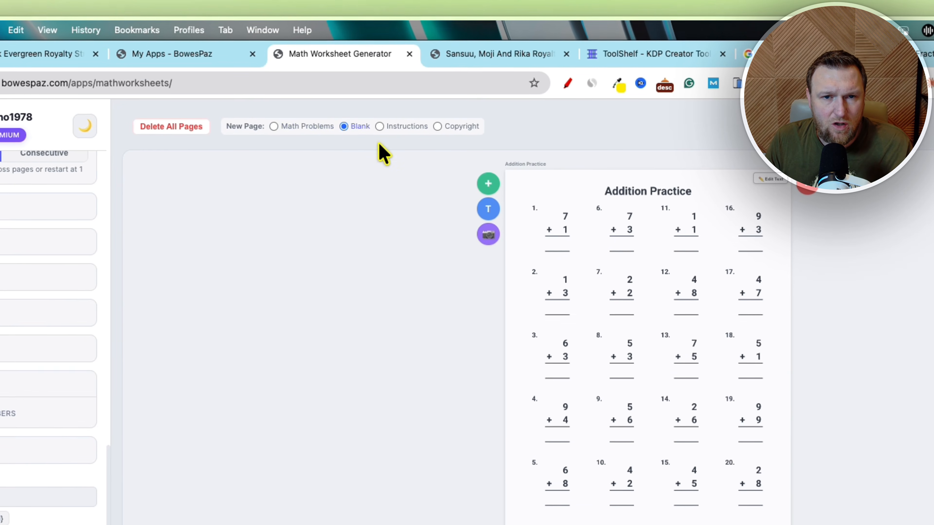
pyautogui.click(308, 127)
pyautogui.click(406, 127)
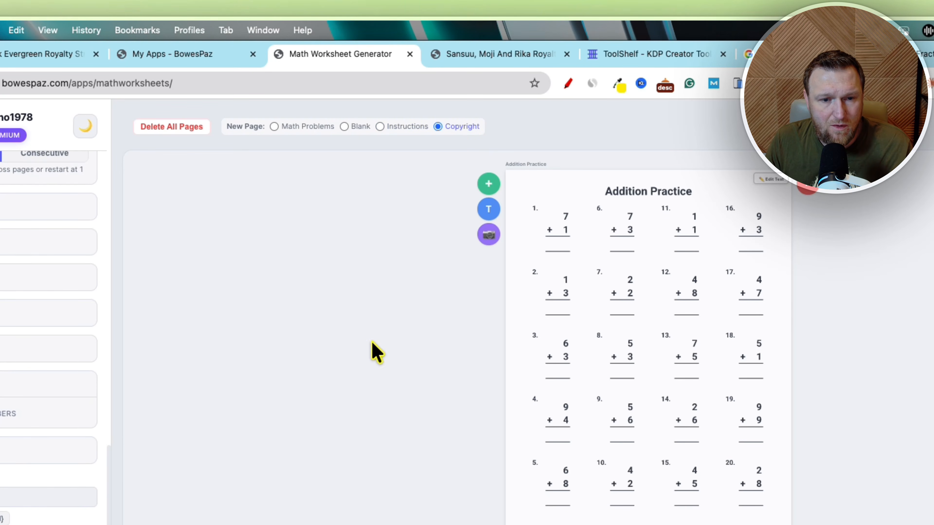
pyautogui.click(299, 127)
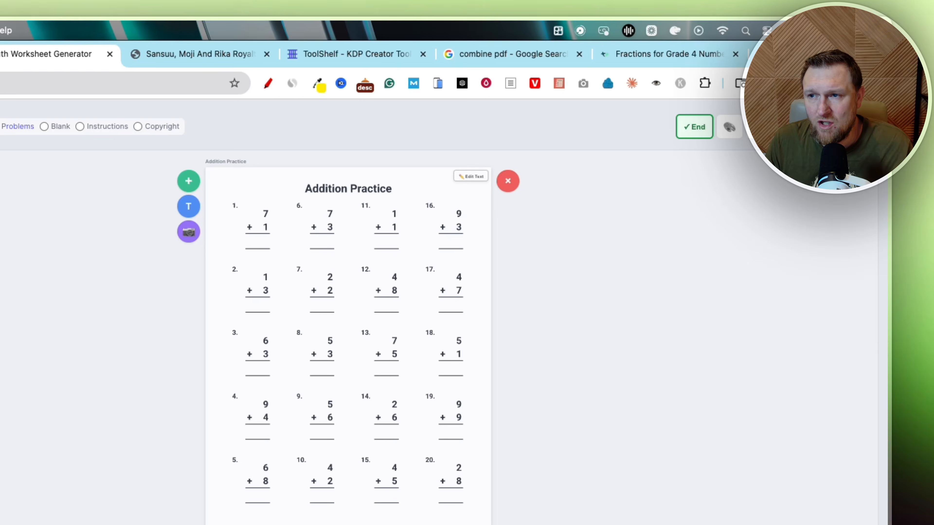
# - Open the worksheet download options and review the Single PDF export choices
pyautogui.click(839, 126)
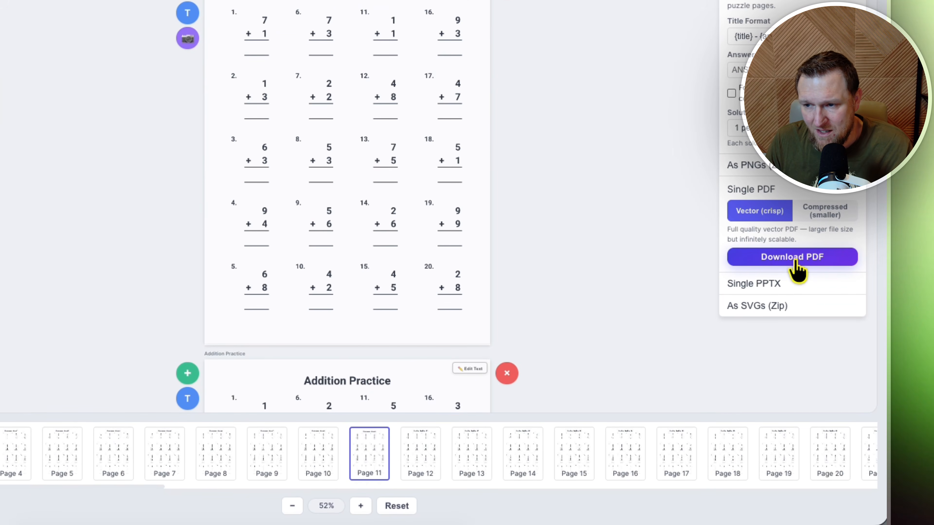
pyautogui.click(579, 198)
pyautogui.scroll(-3, 88, 276)
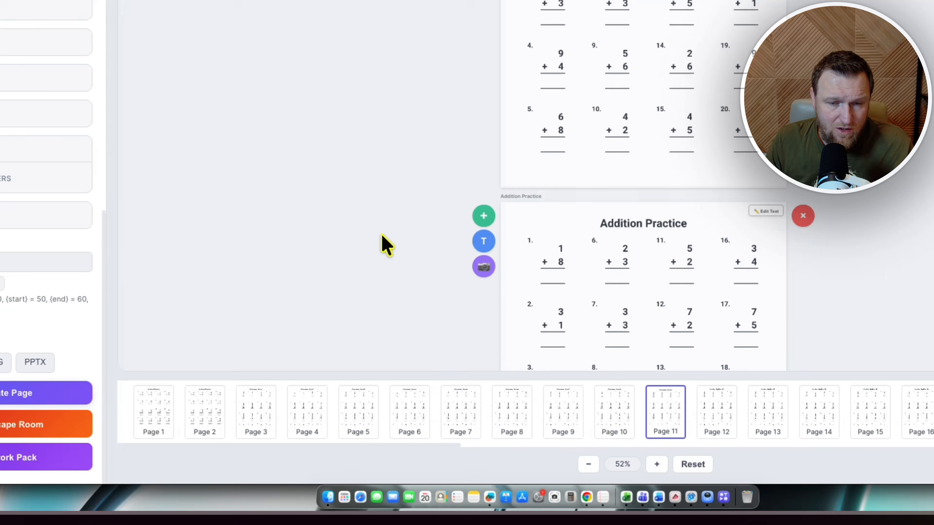
pyautogui.scroll(3, 381, 237)
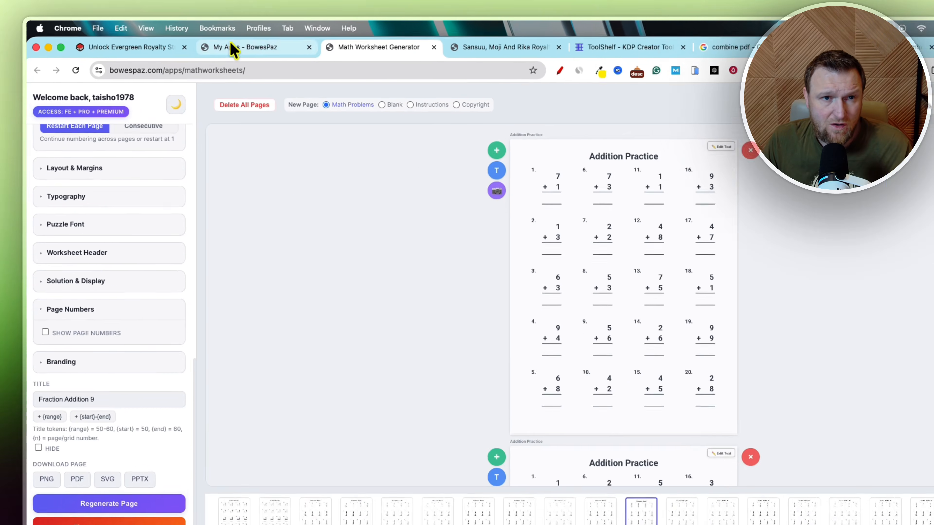
# - Switch to the My Apps dashboard and scroll through the owned and locked BowesPaz apps
pyautogui.click(228, 43)
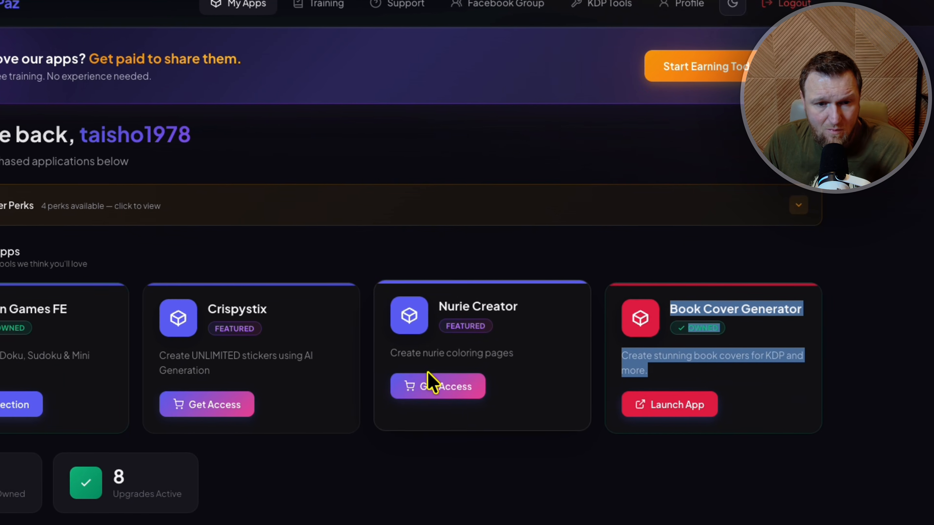
pyautogui.scroll(-2, 441, 386)
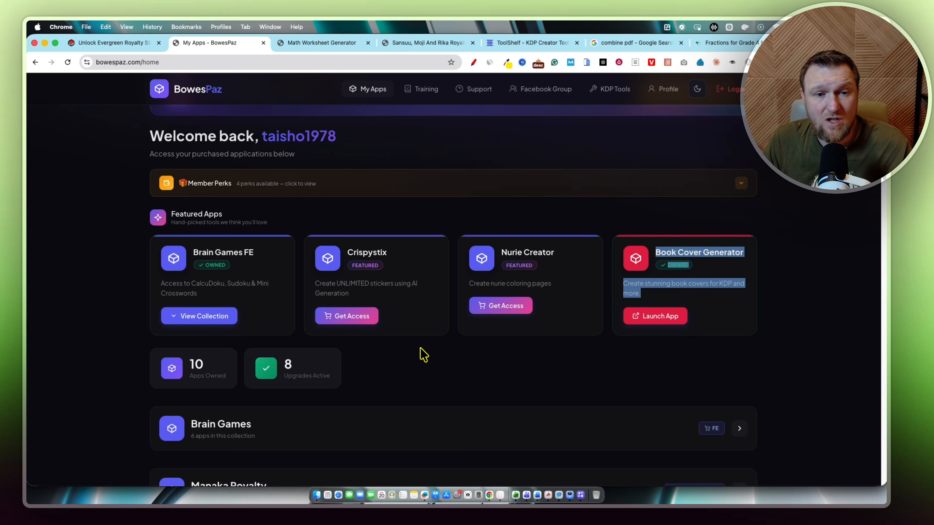
pyautogui.scroll(-2, 424, 355)
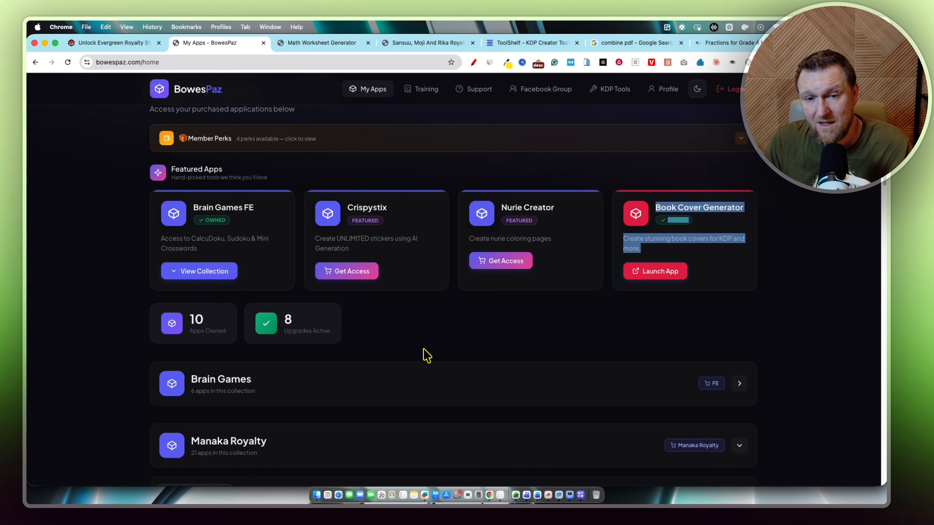
pyautogui.scroll(-10, 426, 355)
pyautogui.scroll(-15, 351, 361)
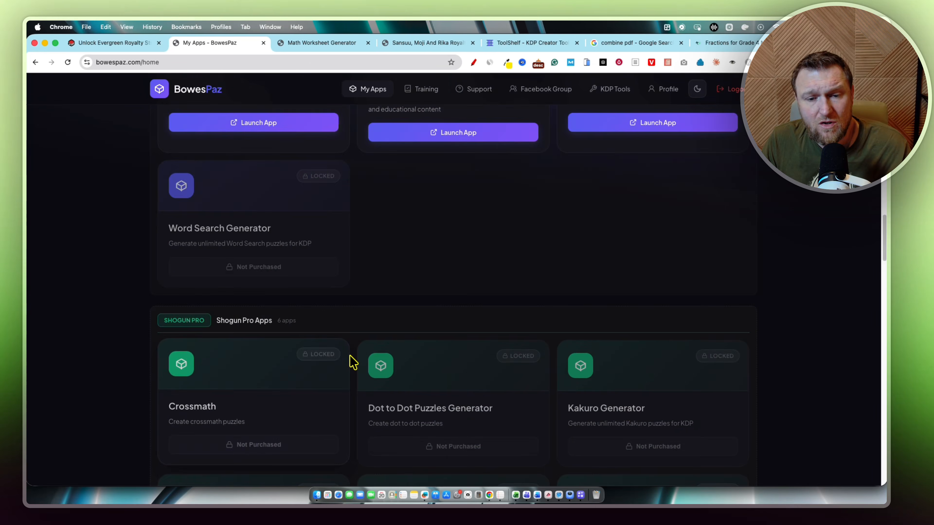
pyautogui.scroll(-12, 573, 396)
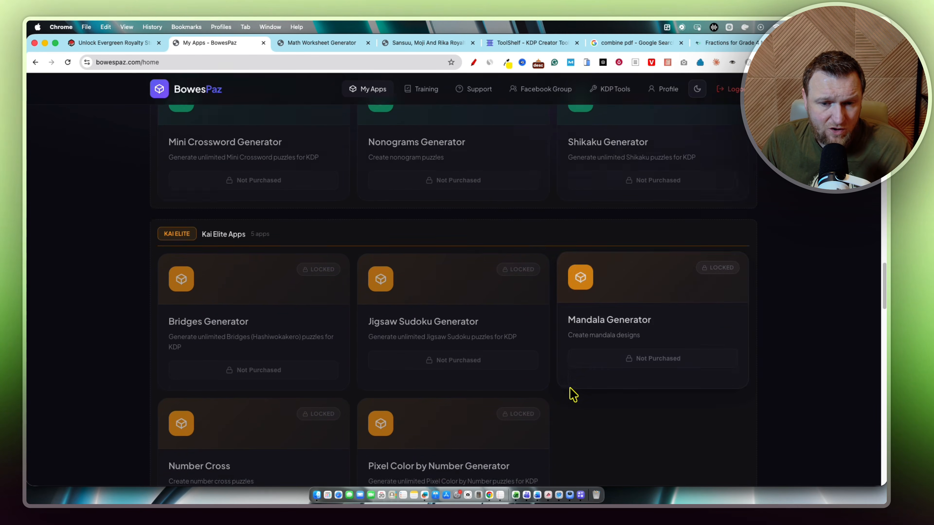
pyautogui.scroll(-15, 568, 382)
pyautogui.scroll(20, 567, 381)
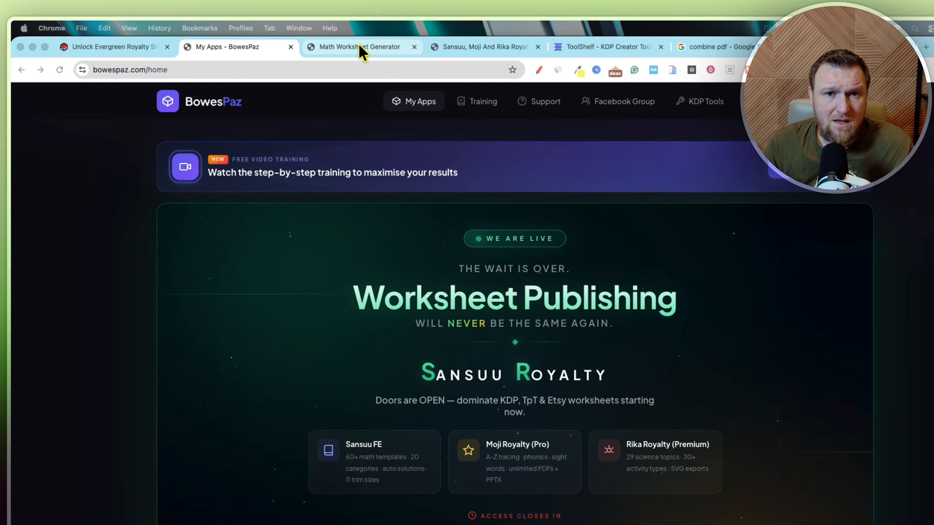
# - Launch the Science Worksheet Generator from the My Apps dashboard
pyautogui.click(362, 49)
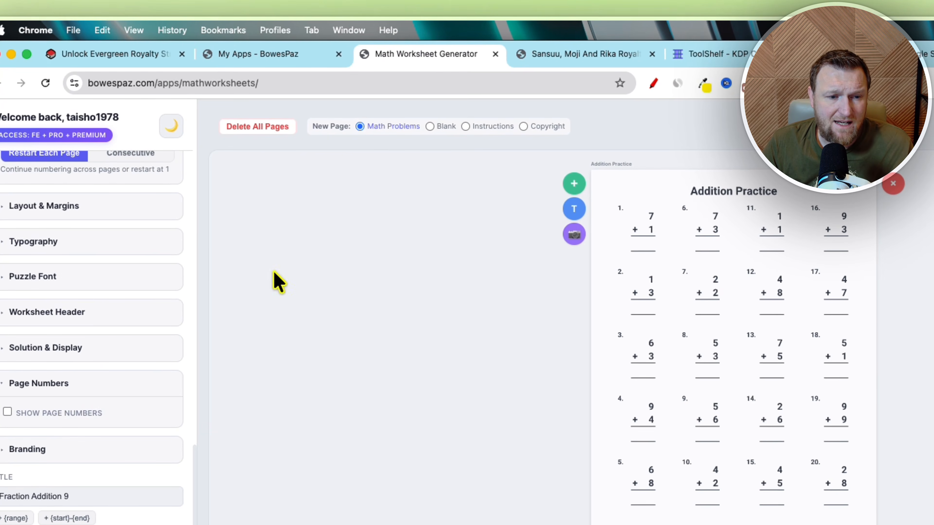
pyautogui.click(292, 55)
pyautogui.scroll(-15, 294, 400)
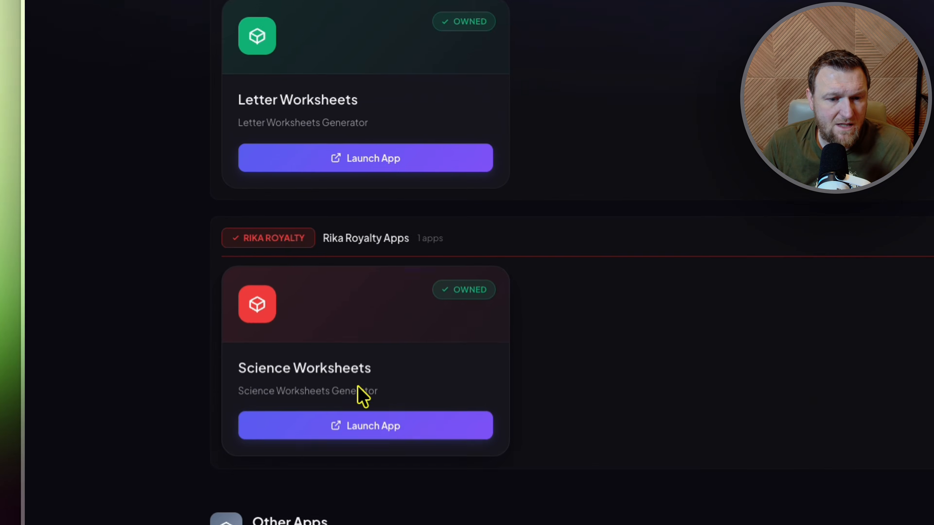
pyautogui.click(402, 426)
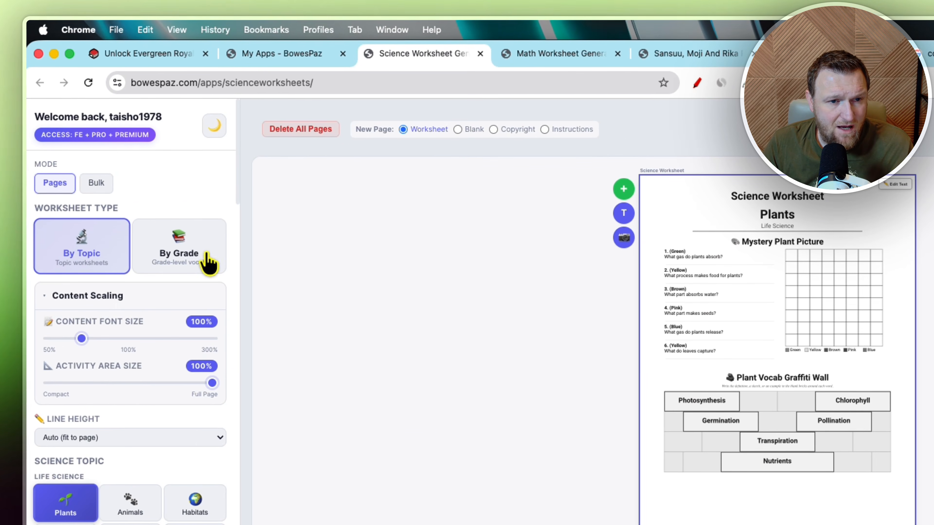
# - Set the science worksheet type to By Topic and choose the Life Cycles topic
pyautogui.click(180, 184)
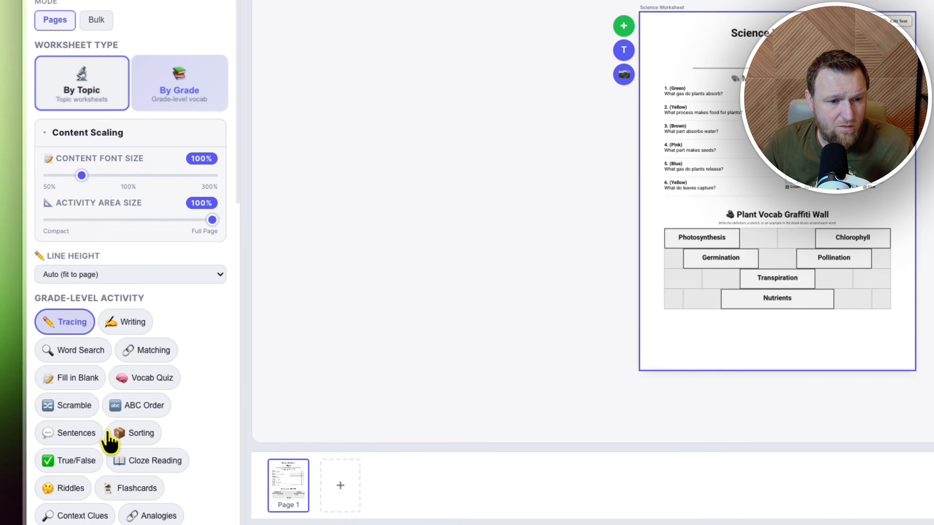
pyautogui.click(87, 264)
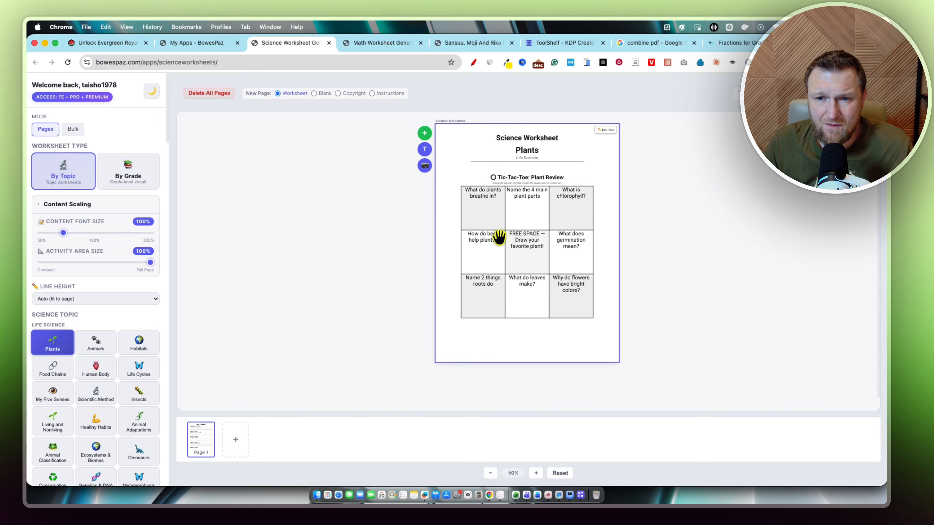
pyautogui.scroll(-1, 514, 265)
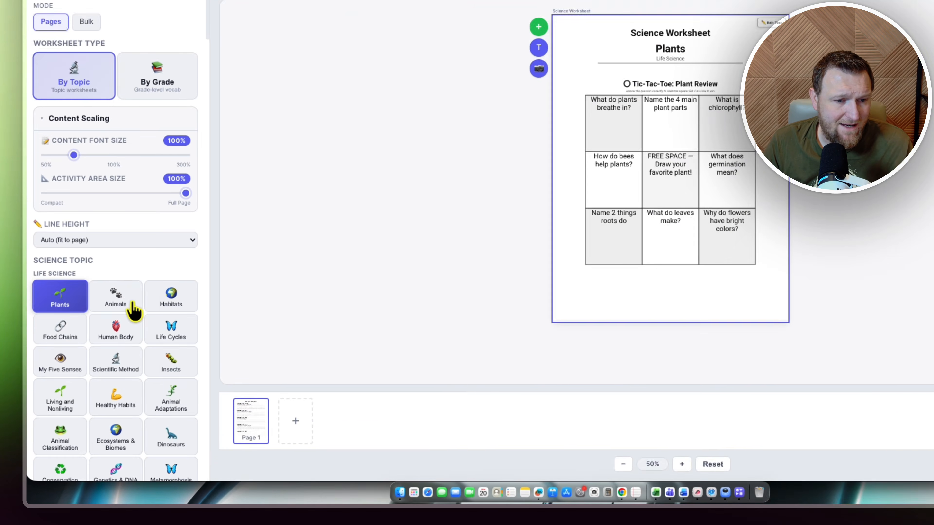
pyautogui.click(95, 343)
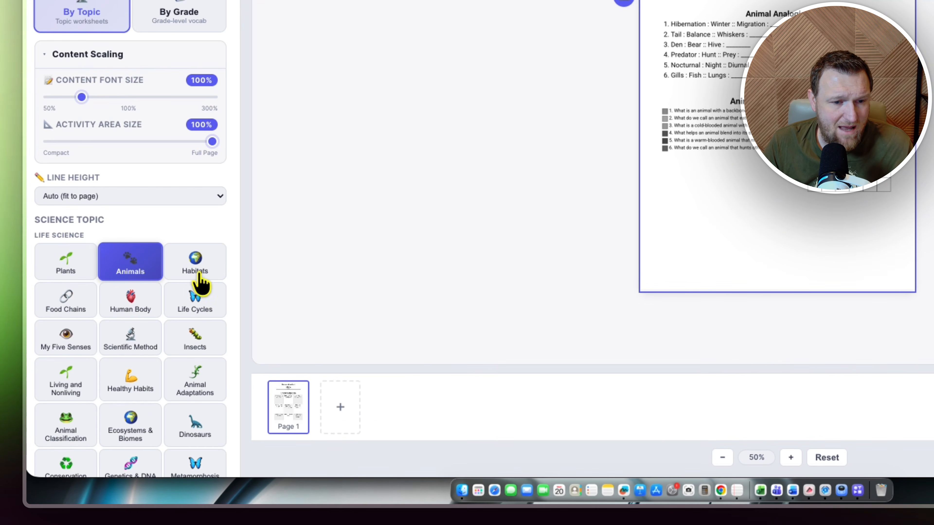
pyautogui.click(192, 311)
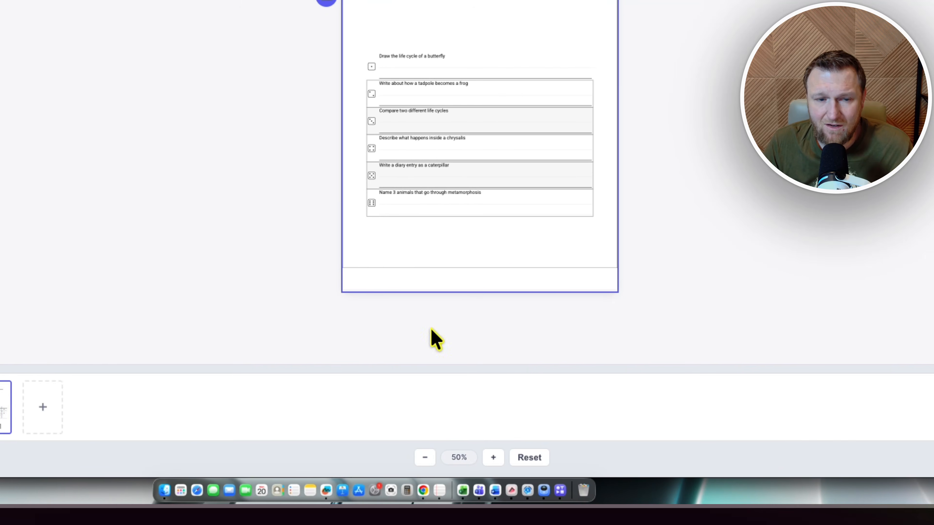
# - Browse the science activity options, then switch to the search results tab for fractions for grade 4 number line
pyautogui.scroll(-10, 197, 311)
pyautogui.scroll(-15, 190, 311)
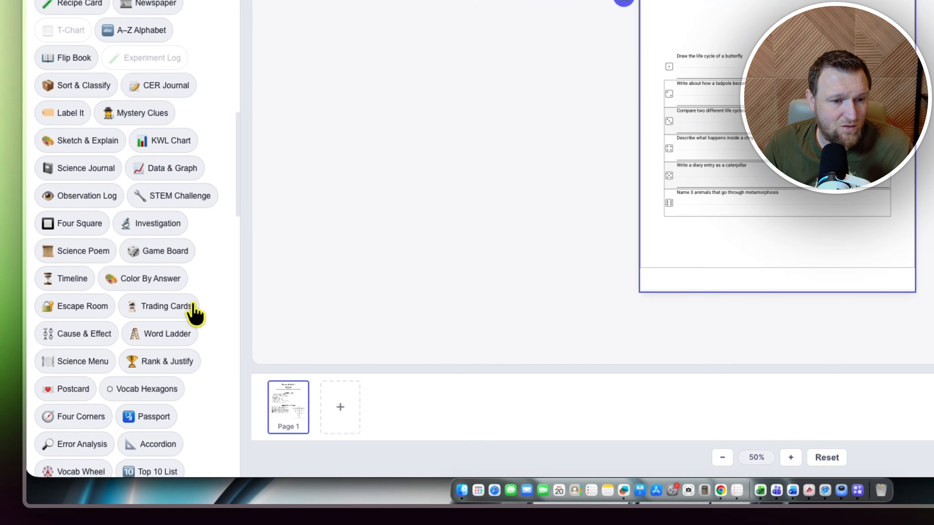
pyautogui.scroll(12, 131, 360)
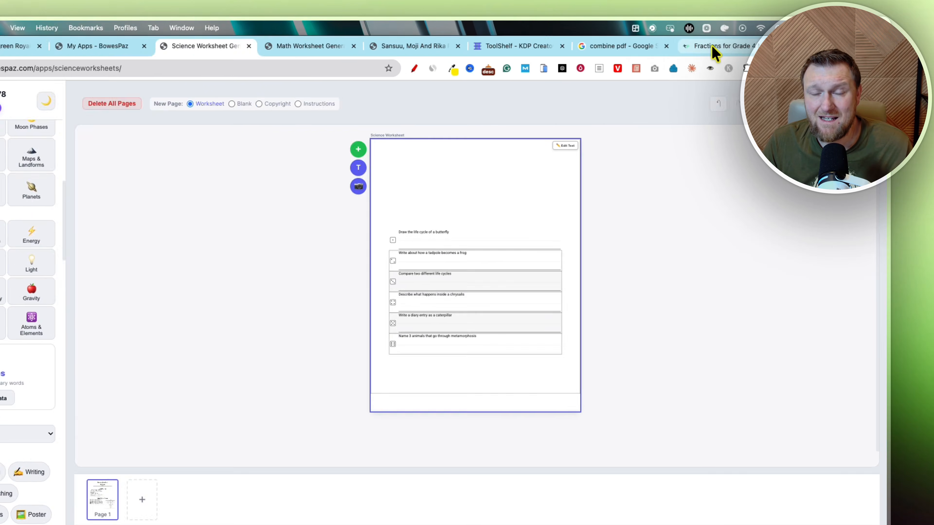
pyautogui.click(714, 53)
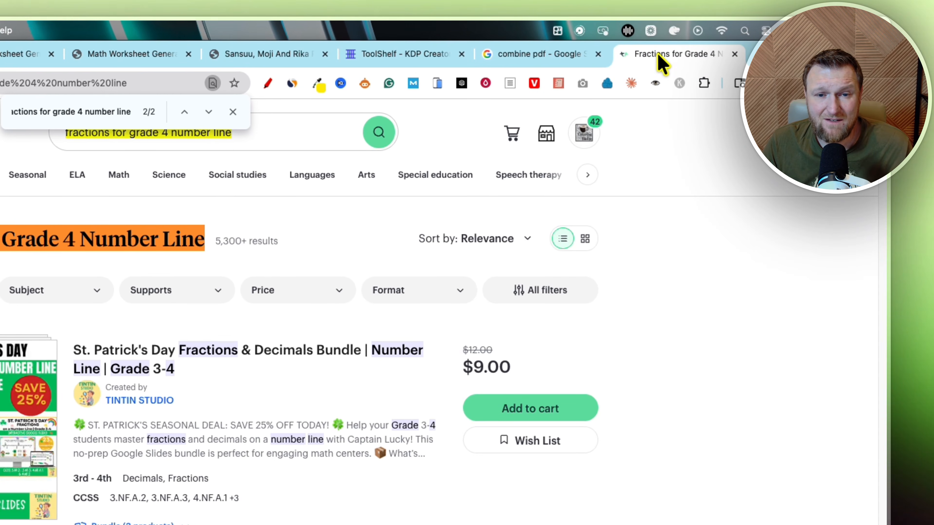